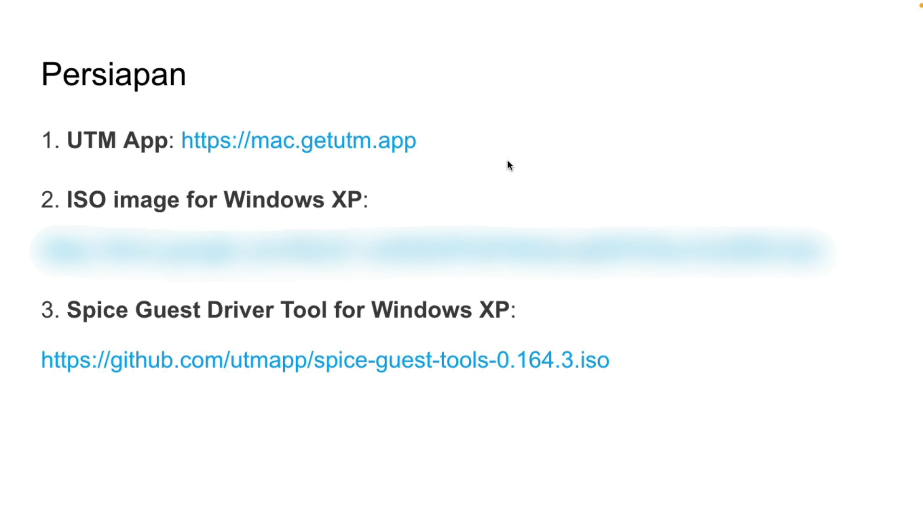
# - Switch to Chrome and open the UTM website, mac.getutm.app, in a new window
pyautogui.hotkey('ctrl', 'Left')
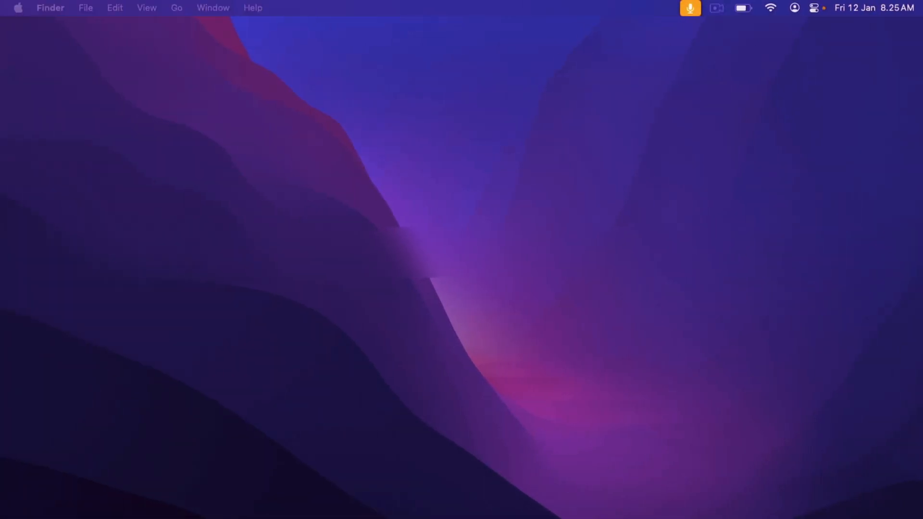
pyautogui.press('super+n')
pyautogui.doubleClick(445, 140)
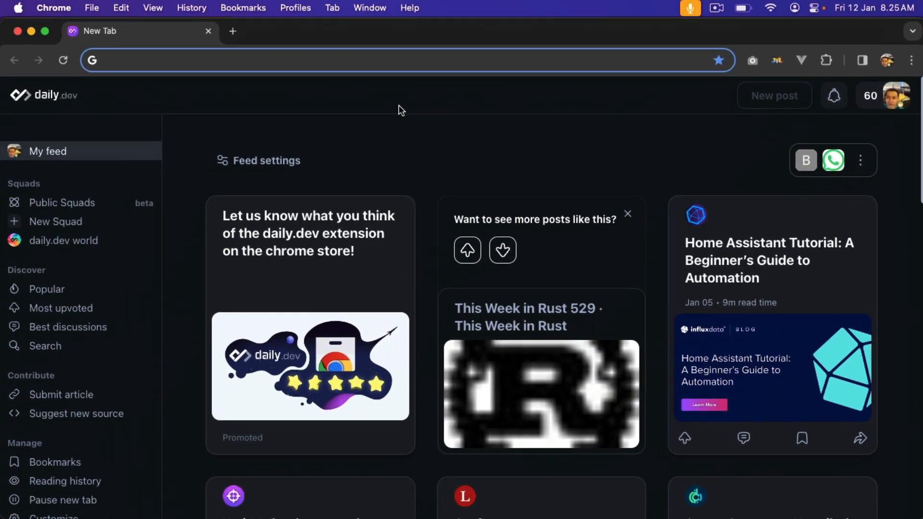
pyautogui.click(247, 59)
pyautogui.write('utm')
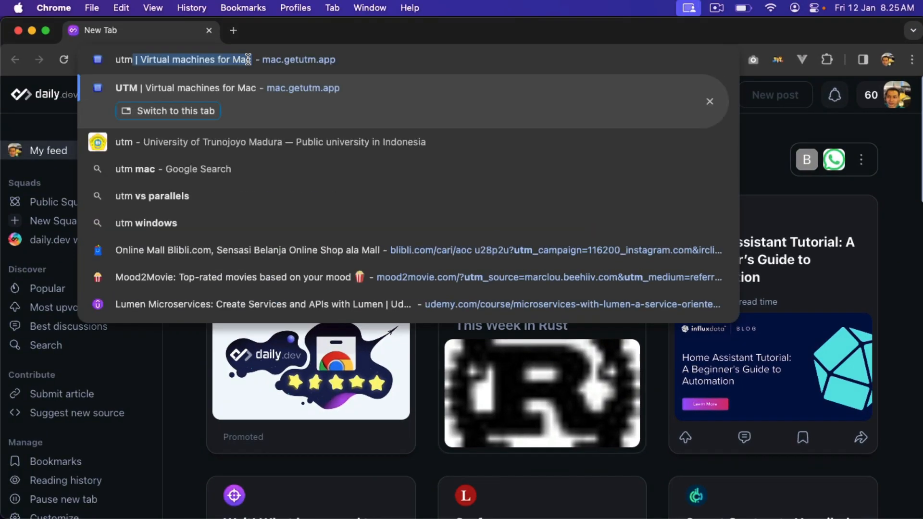
pyautogui.press('Return')
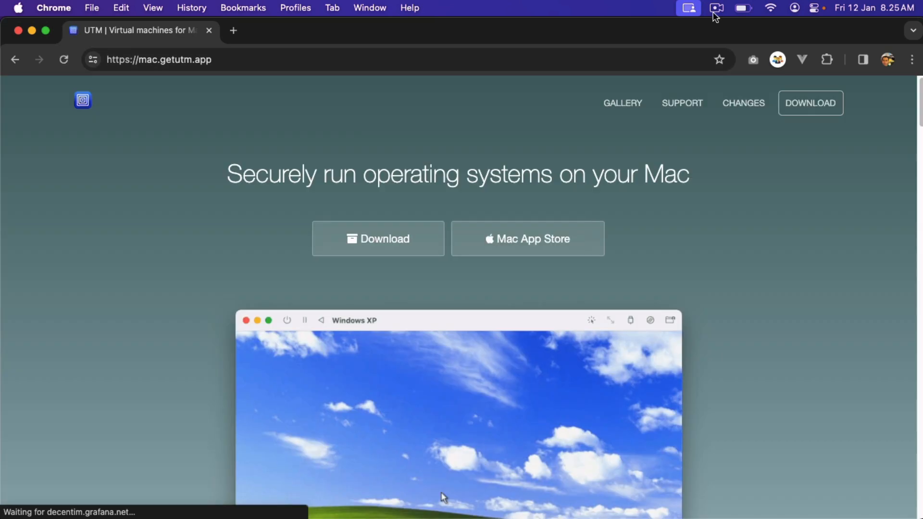
pyautogui.click(715, 10)
pyautogui.click(616, 36)
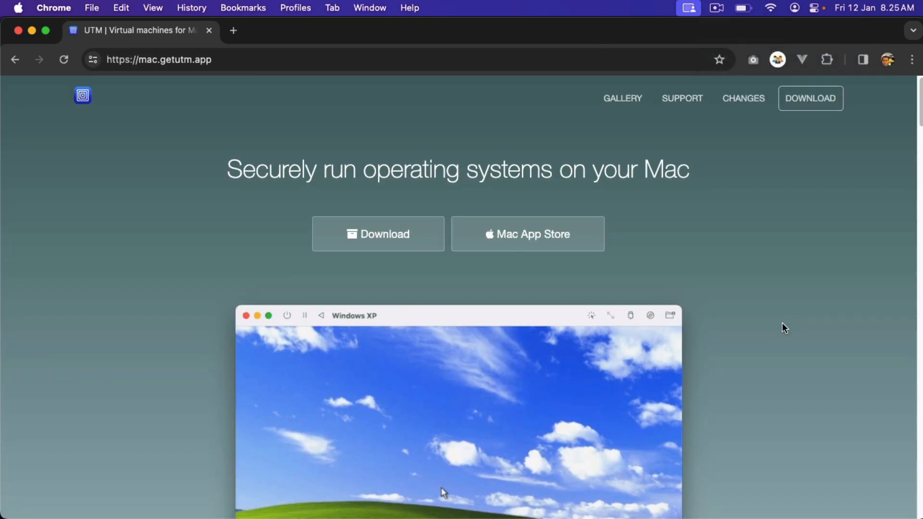
pyautogui.scroll(-10, 727, 266)
pyautogui.scroll(5, 727, 263)
pyautogui.scroll(4, 430, 110)
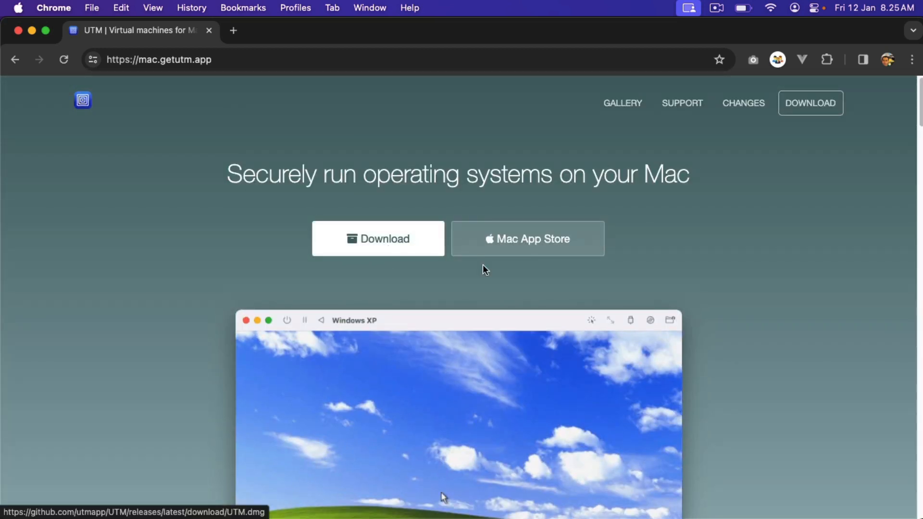
# - Launch the UTM app and reposition its window nearer the centre of the screen
pyautogui.press('super+space')
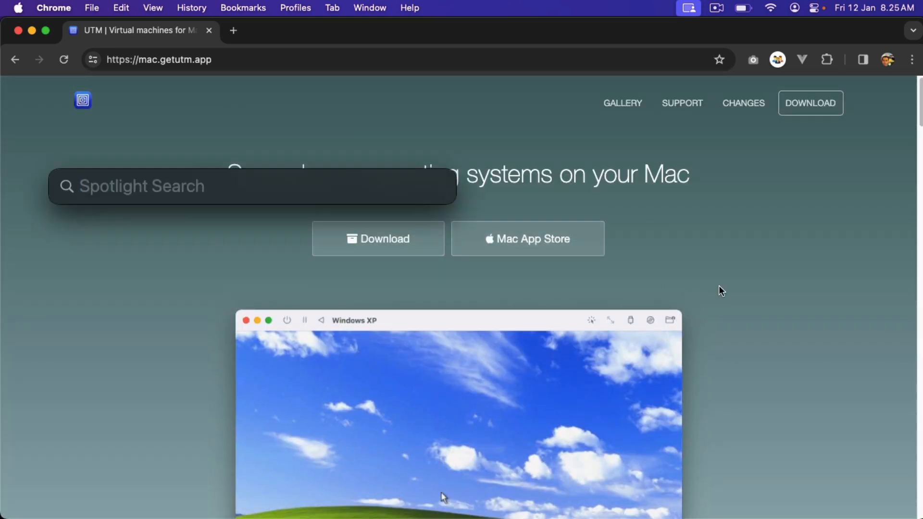
pyautogui.write('utm')
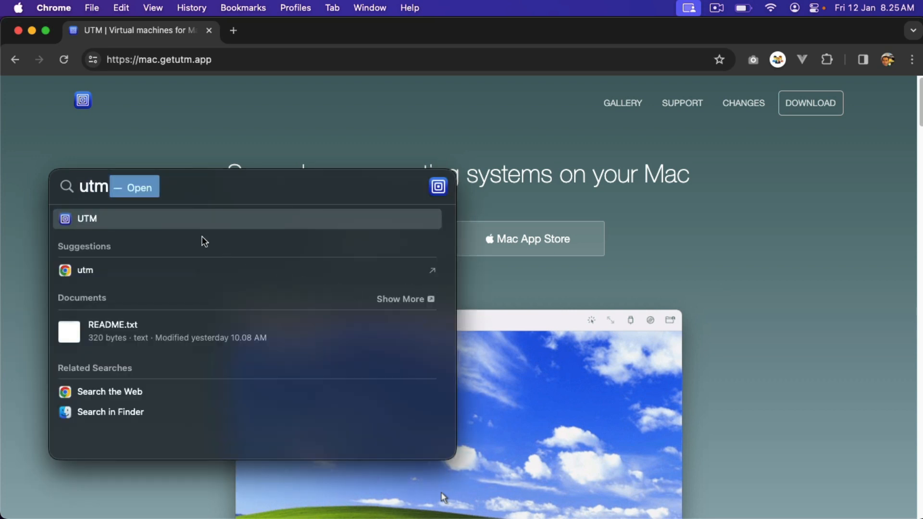
pyautogui.click(181, 223)
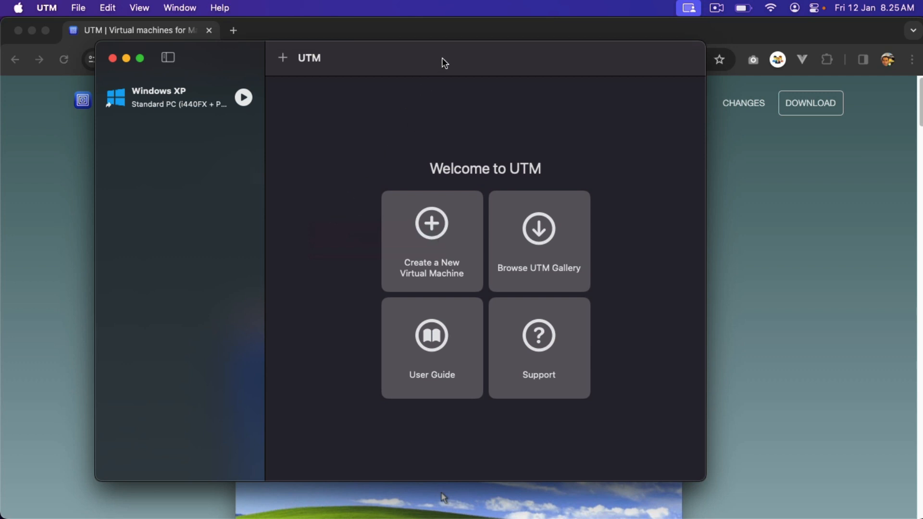
pyautogui.moveTo(441, 60); pyautogui.dragTo(512, 80)
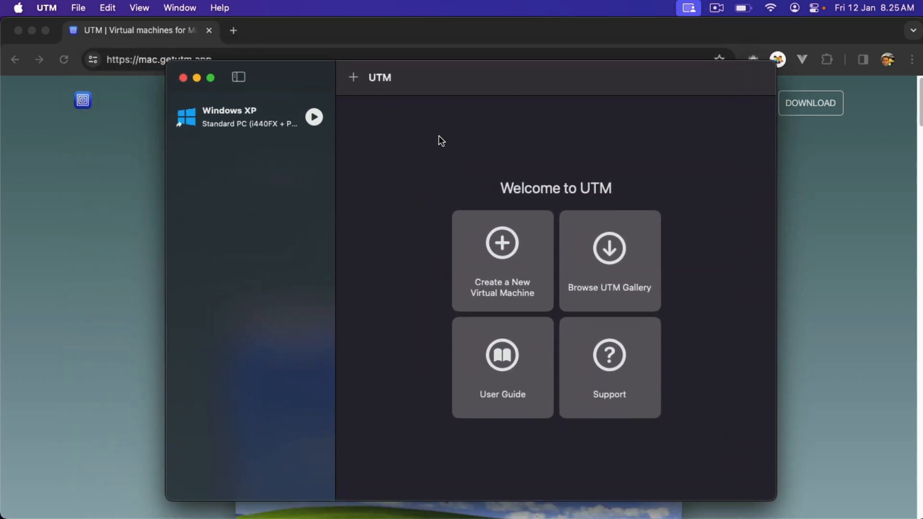
# - Remove the existing Windows XP virtual machine shortcut from UTM's list and confirm the removal
pyautogui.rightClick(246, 117)
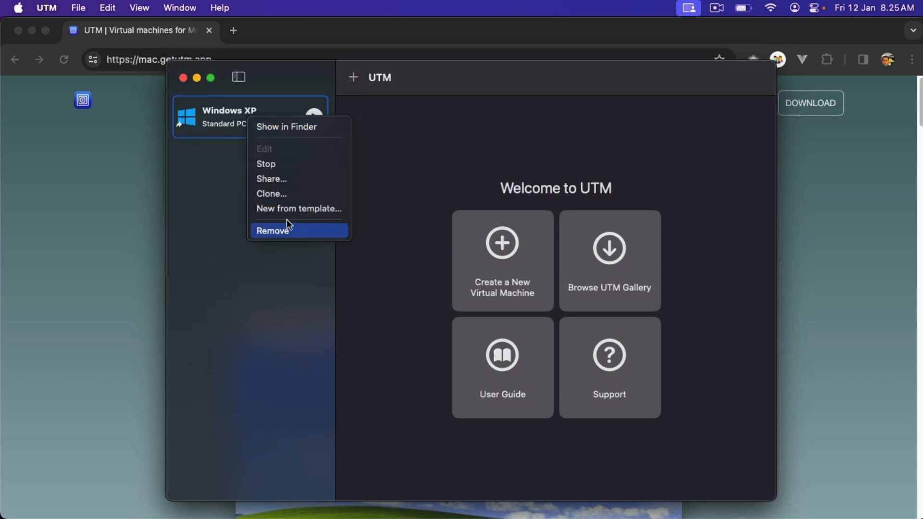
pyautogui.click(283, 236)
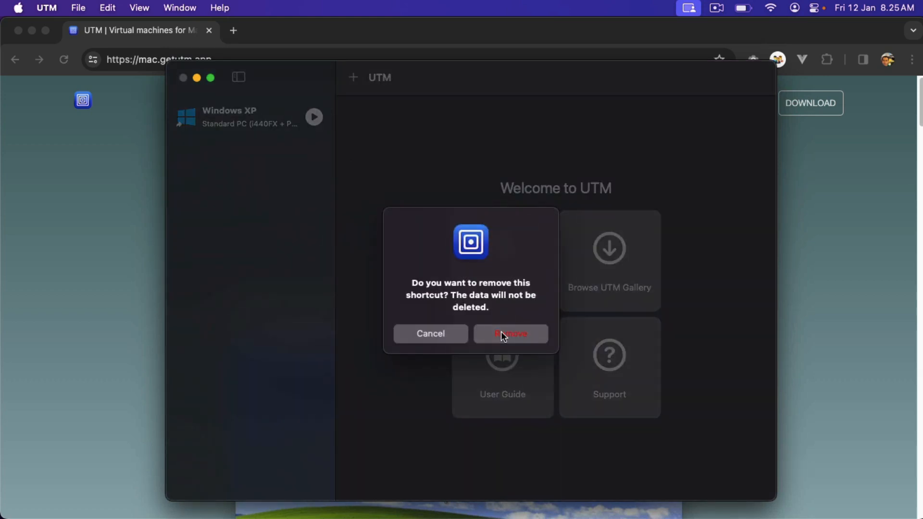
pyautogui.click(500, 334)
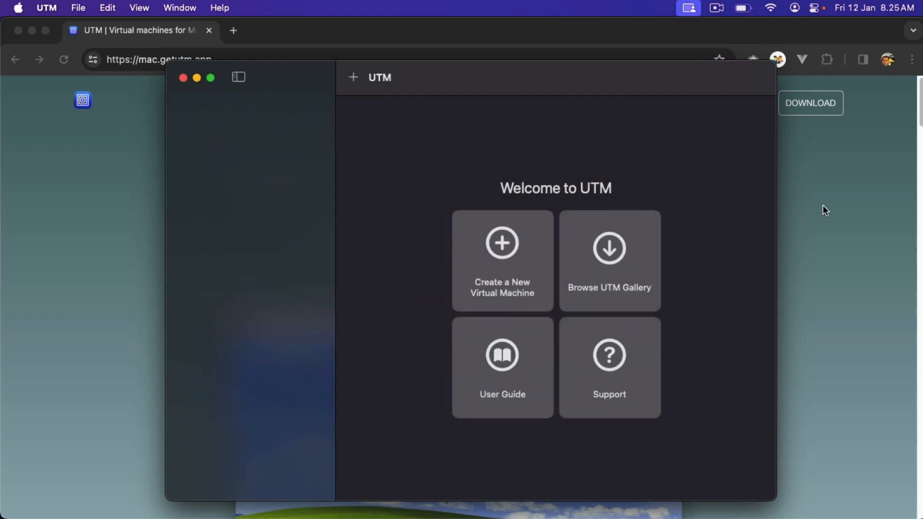
# - Review the preparation slide's required downloads, and examine the feature sections on the UTM home page in Chrome
pyautogui.click(823, 205)
pyautogui.hotkey('ctrl', 'Right')
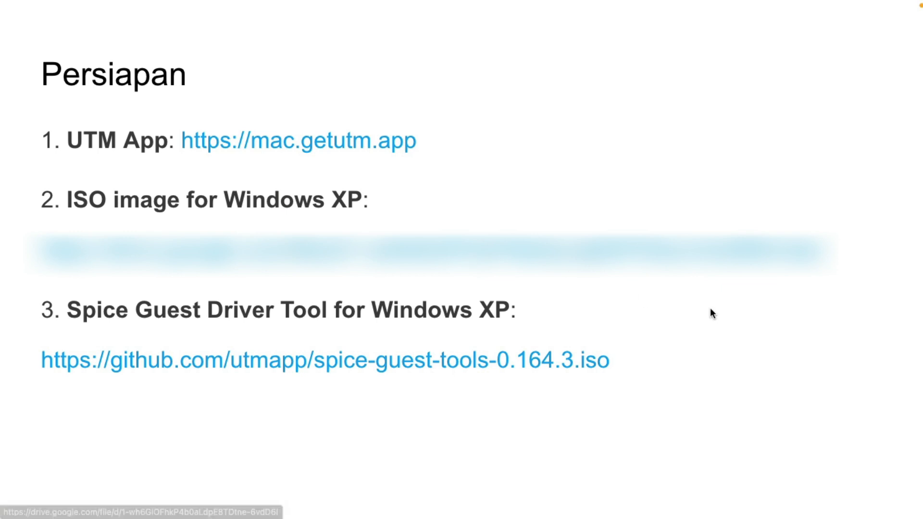
pyautogui.hotkey('ctrl', 'Left')
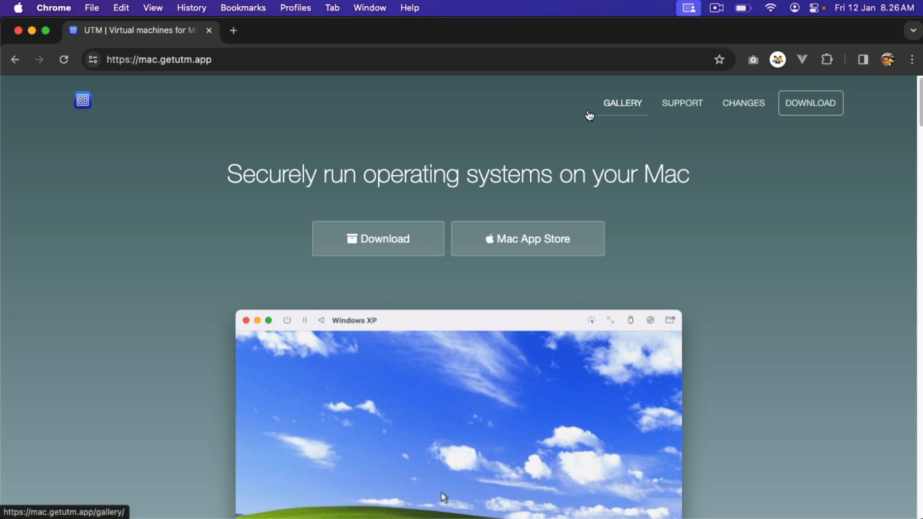
pyautogui.scroll(-15, 786, 269)
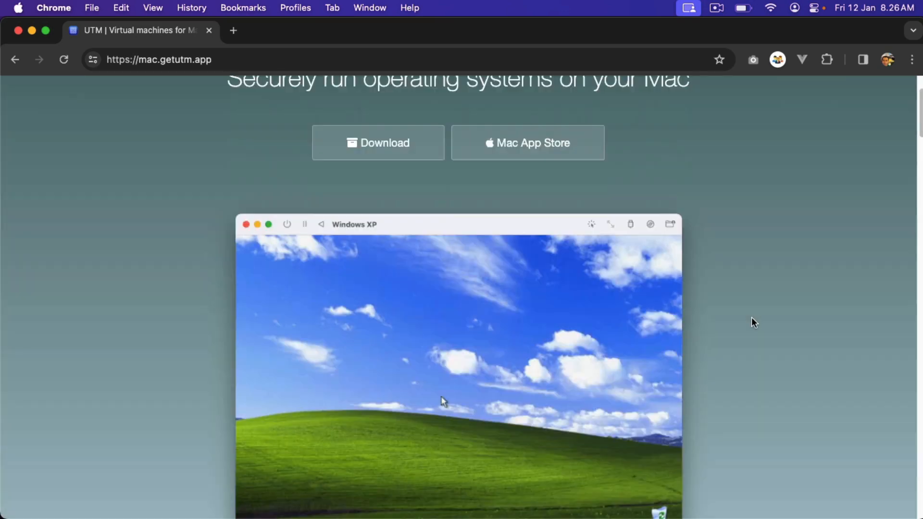
pyautogui.scroll(10, 716, 309)
pyautogui.scroll(-10, 385, 233)
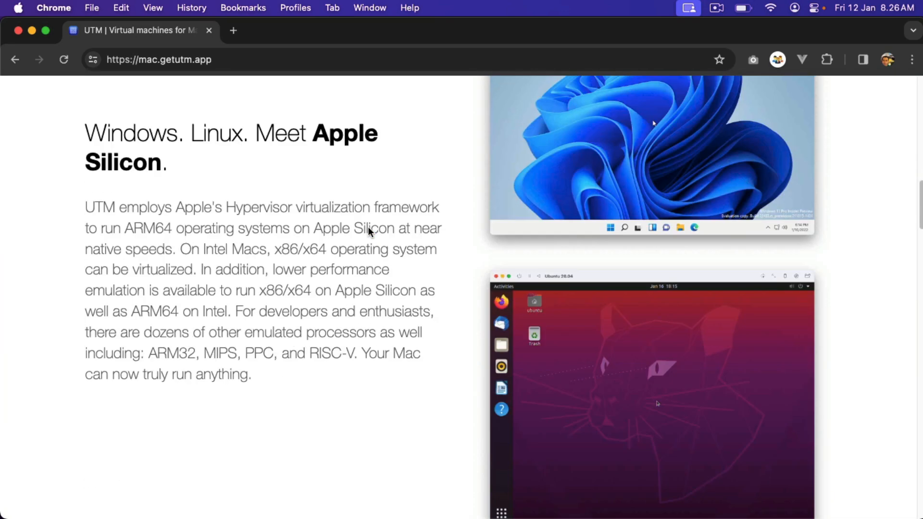
pyautogui.scroll(5, 348, 228)
pyautogui.scroll(-15, 346, 231)
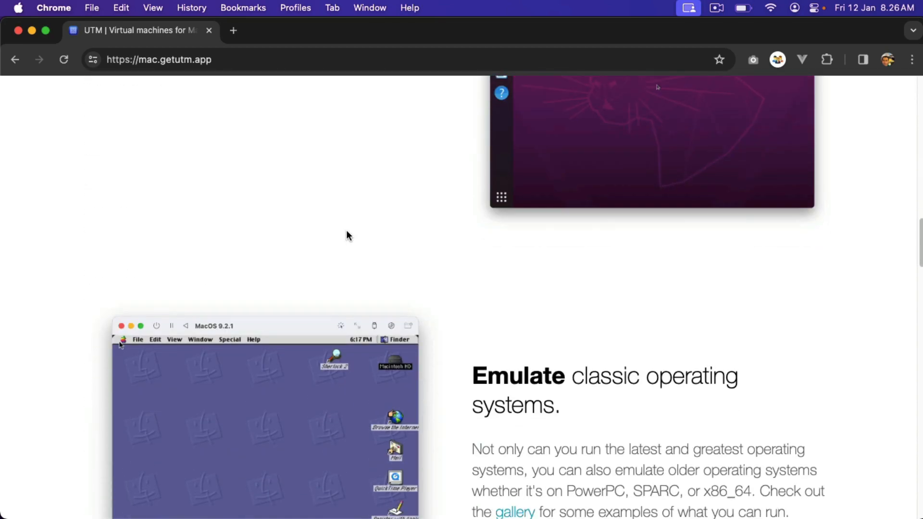
pyautogui.scroll(-5, 351, 234)
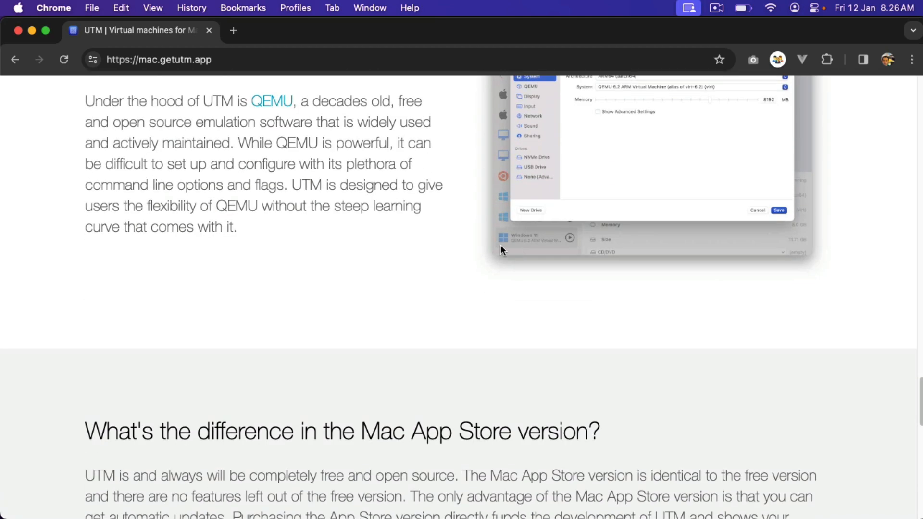
pyautogui.scroll(20, 500, 245)
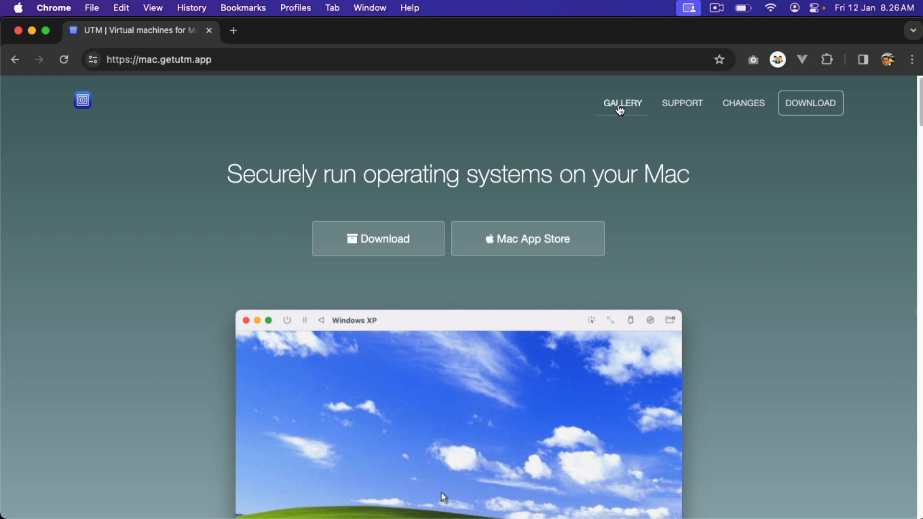
# - Open the UTM gallery of operating systems and go to its Windows XP template page
pyautogui.click(620, 104)
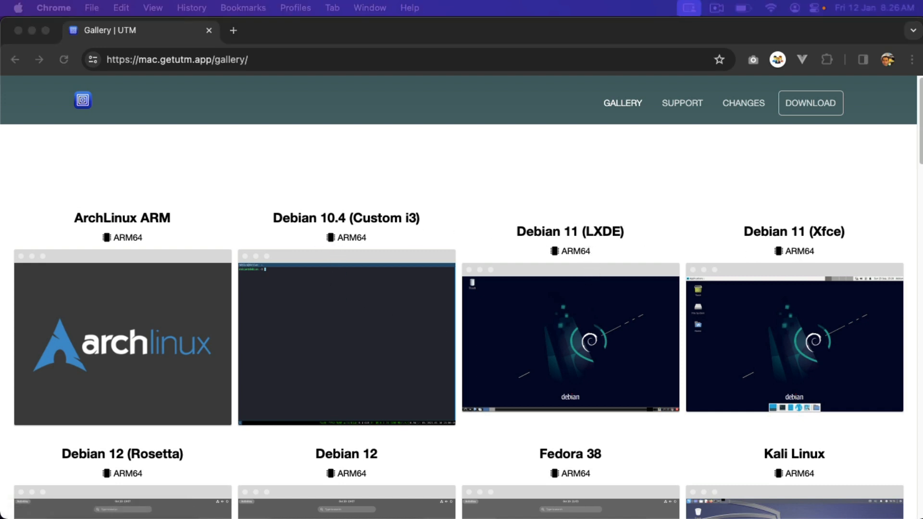
pyautogui.scroll(-15, 731, 302)
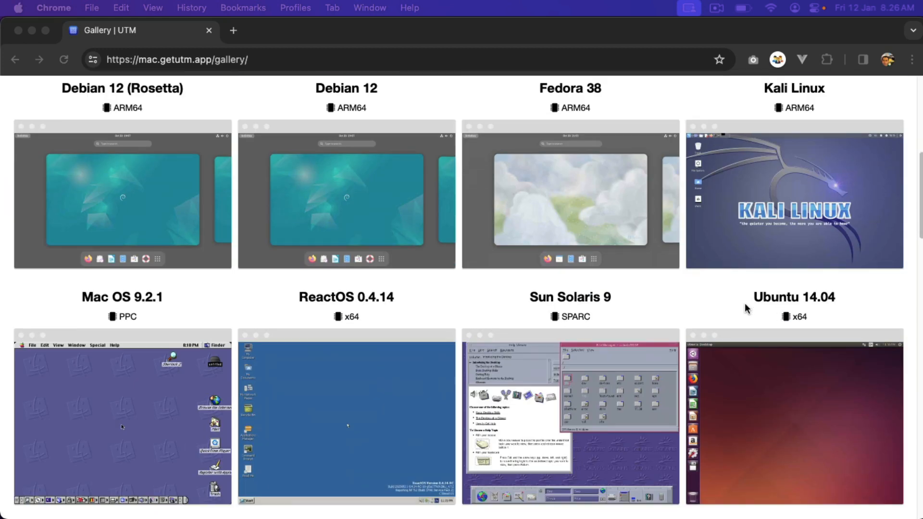
pyautogui.scroll(-4, 603, 286)
pyautogui.scroll(3, 337, 154)
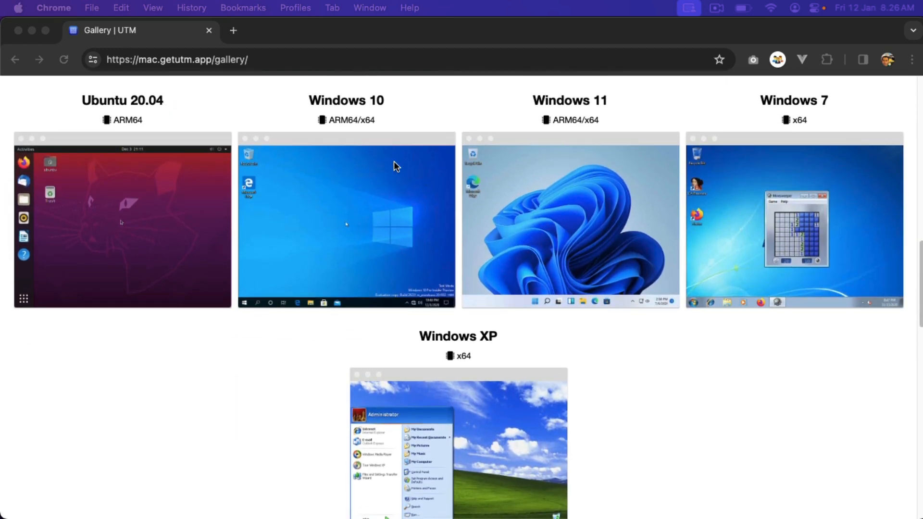
pyautogui.scroll(-1, 669, 212)
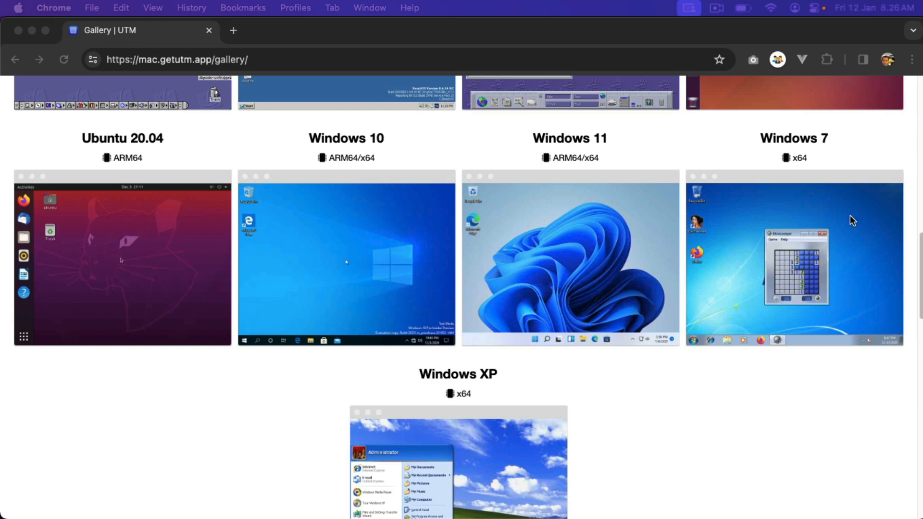
pyautogui.scroll(-3, 503, 342)
pyautogui.click(694, 310)
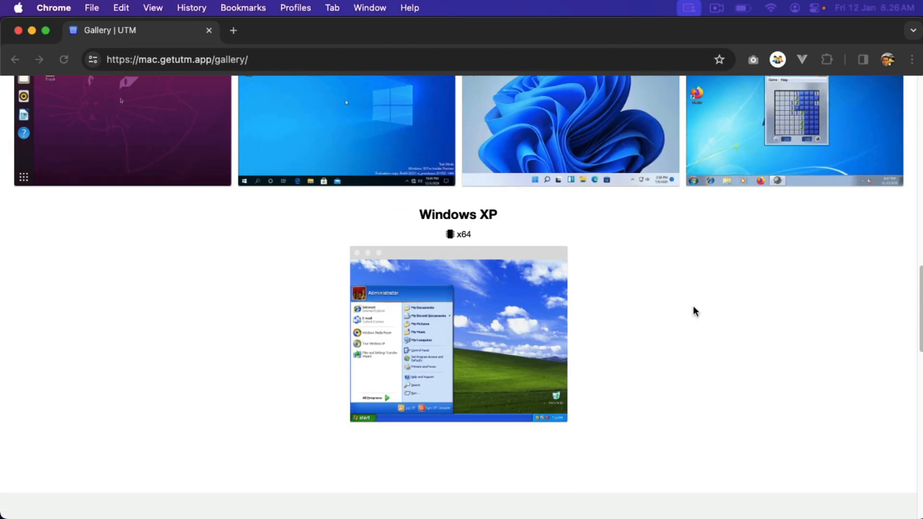
pyautogui.click(566, 315)
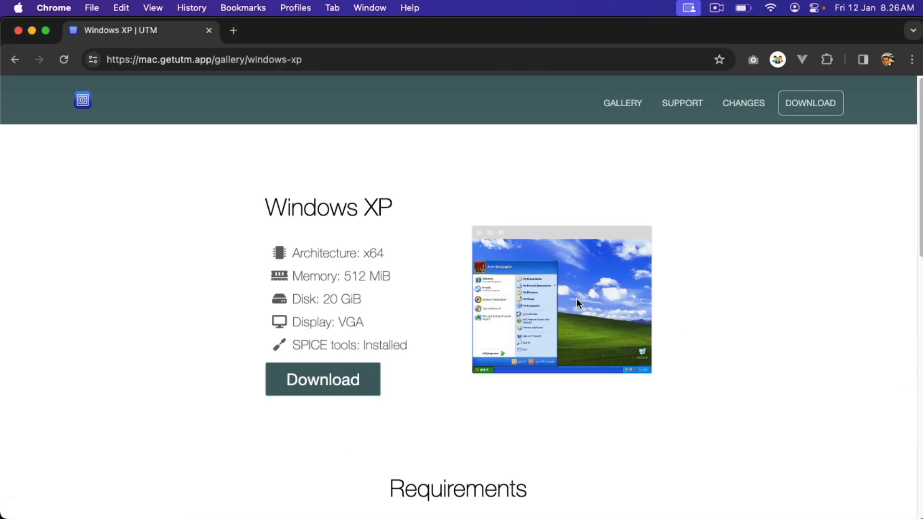
# - Examine the Windows XP template's architecture, memory, disk, display and SPICE tools specifications
pyautogui.doubleClick(306, 255)
pyautogui.click(413, 274)
pyautogui.click(396, 254)
pyautogui.moveTo(344, 321); pyautogui.dragTo(388, 321)
pyautogui.click(418, 316)
pyautogui.scroll(-1, 396, 358)
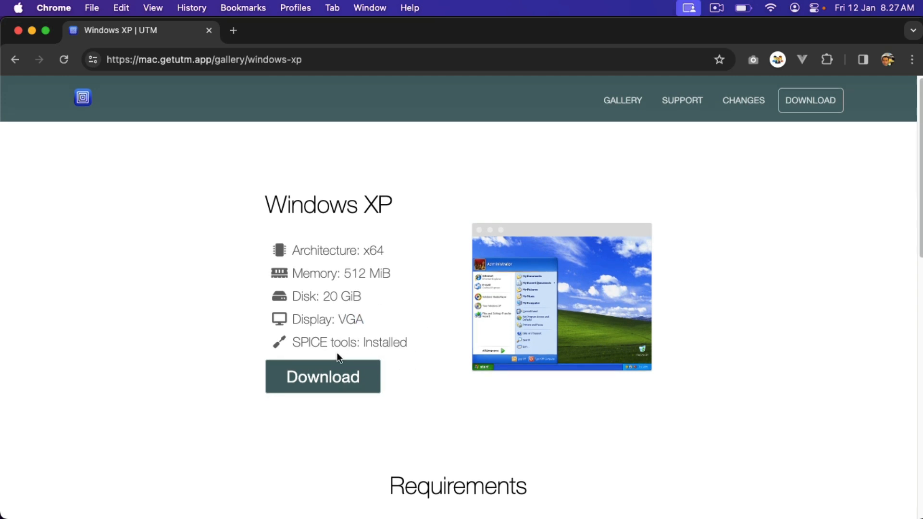
pyautogui.doubleClick(378, 344)
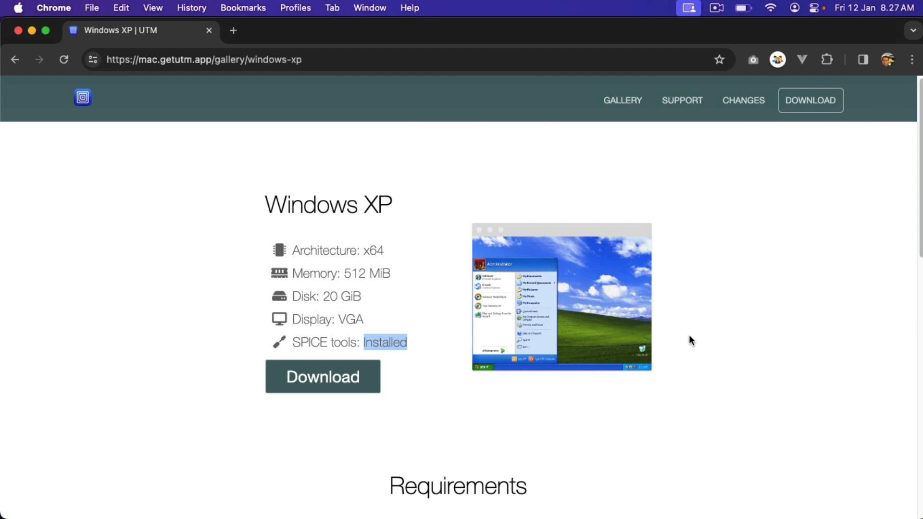
pyautogui.click(689, 337)
# - Read the requirements for the Windows XP template and highlight the recommended installation ISO file name
pyautogui.scroll(-10, 599, 365)
pyautogui.scroll(4, 515, 283)
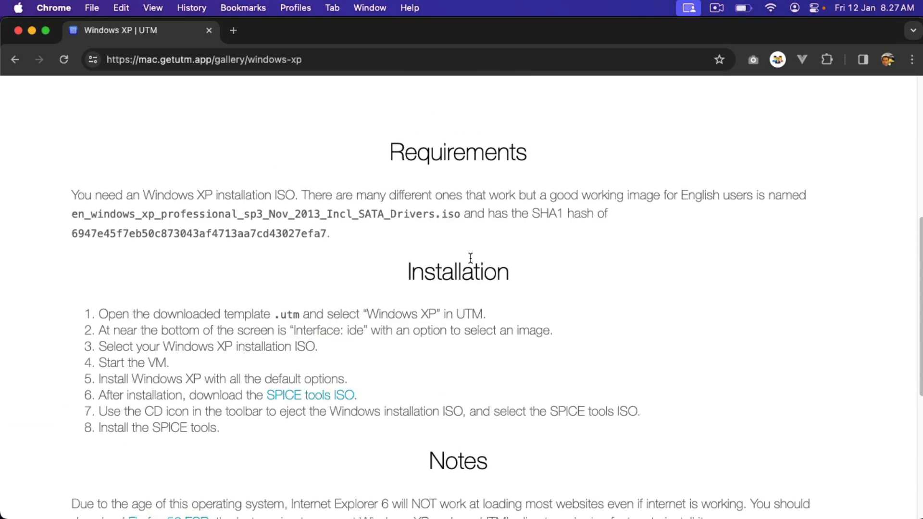
pyautogui.scroll(1, 471, 258)
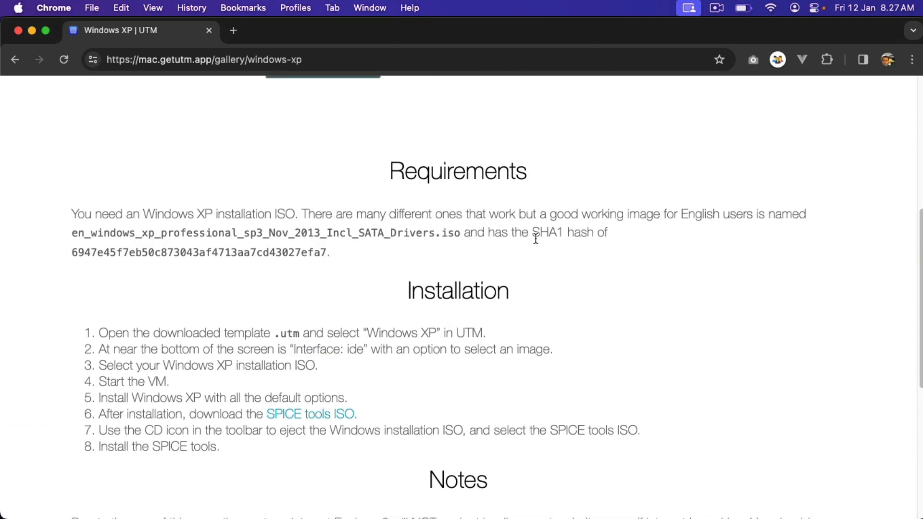
pyautogui.moveTo(73, 232); pyautogui.dragTo(468, 235)
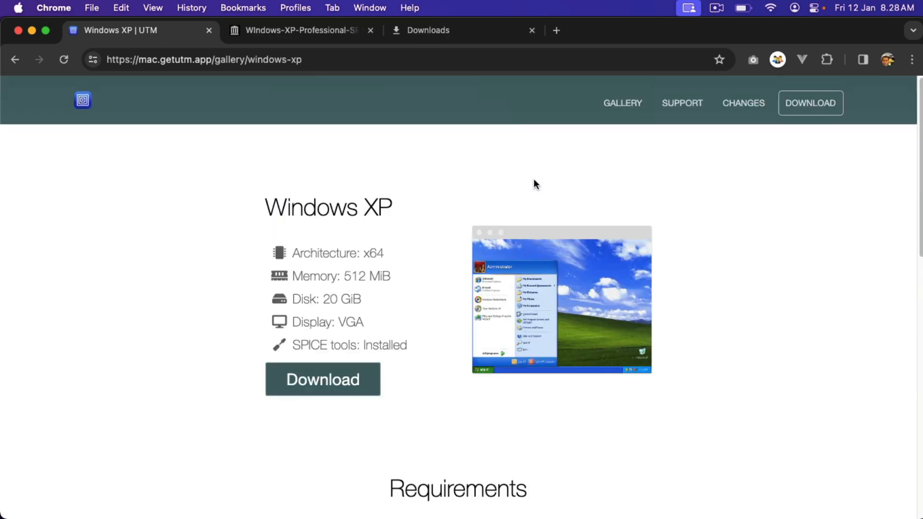
# - Recheck the template's specification list, the recommended ISO's name and SHA1 hash, and the installation instructions
pyautogui.moveTo(299, 239); pyautogui.dragTo(403, 350)
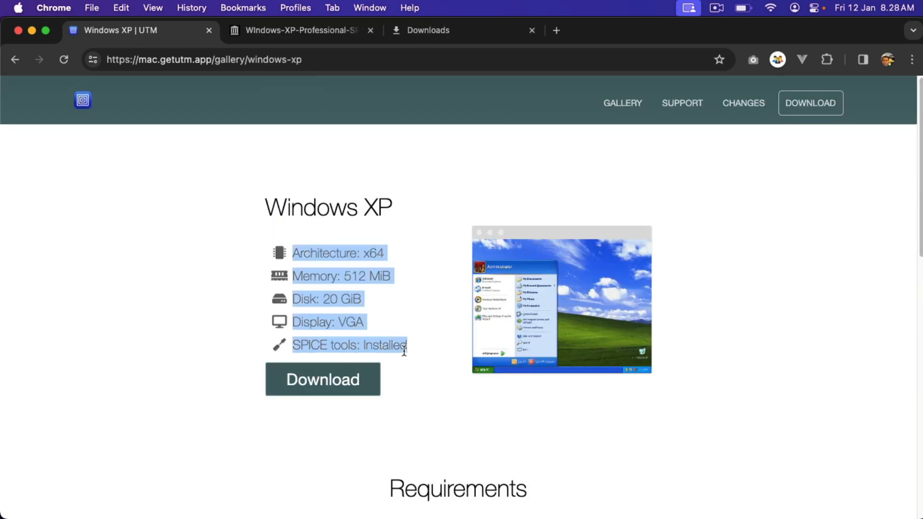
pyautogui.click(418, 387)
pyautogui.scroll(-3, 431, 387)
pyautogui.scroll(-5, 431, 387)
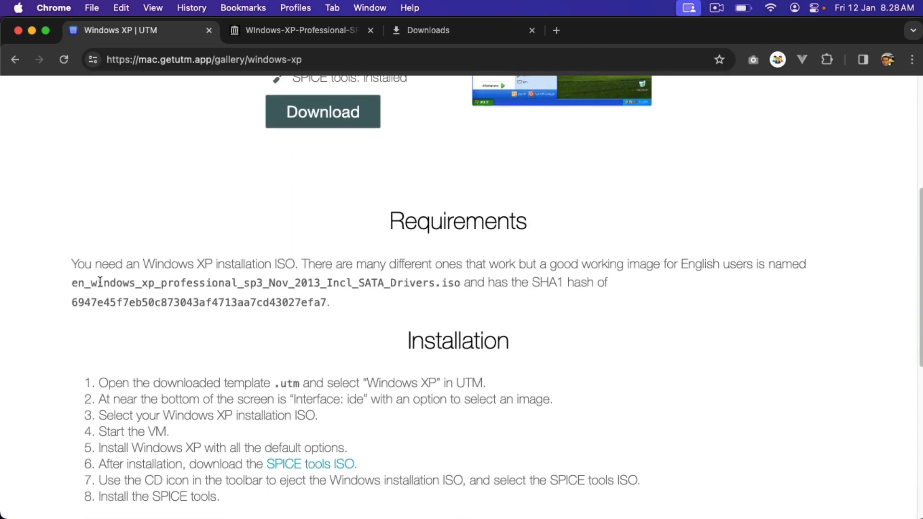
pyautogui.moveTo(78, 283); pyautogui.dragTo(380, 312)
pyautogui.click(656, 297)
pyautogui.scroll(-2, 657, 296)
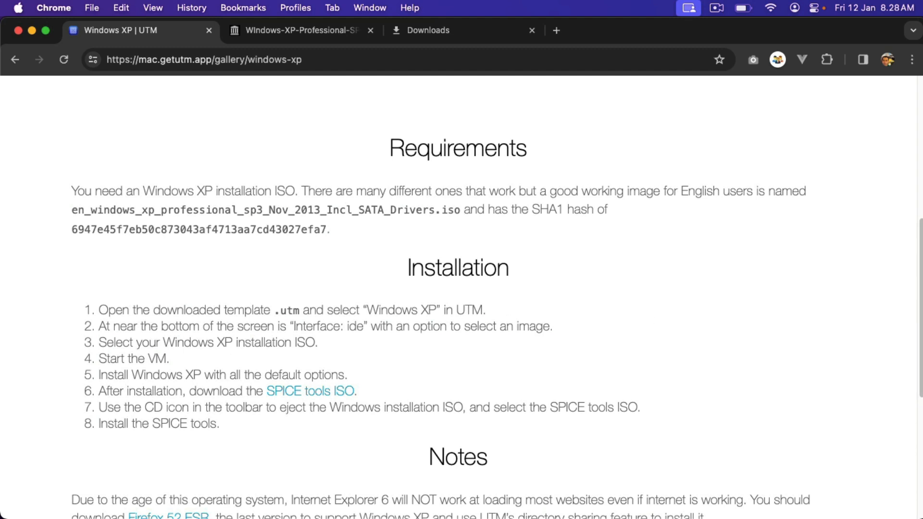
# - Switch to the UTM app
pyautogui.press('super+Tab')
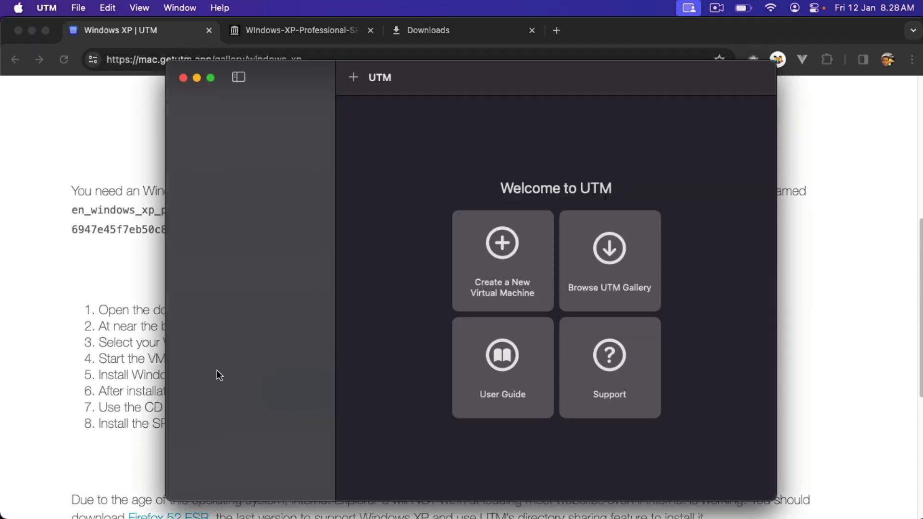
# - Open the existing Windows XP.utm virtual machine from the Downloads folder
pyautogui.click(506, 260)
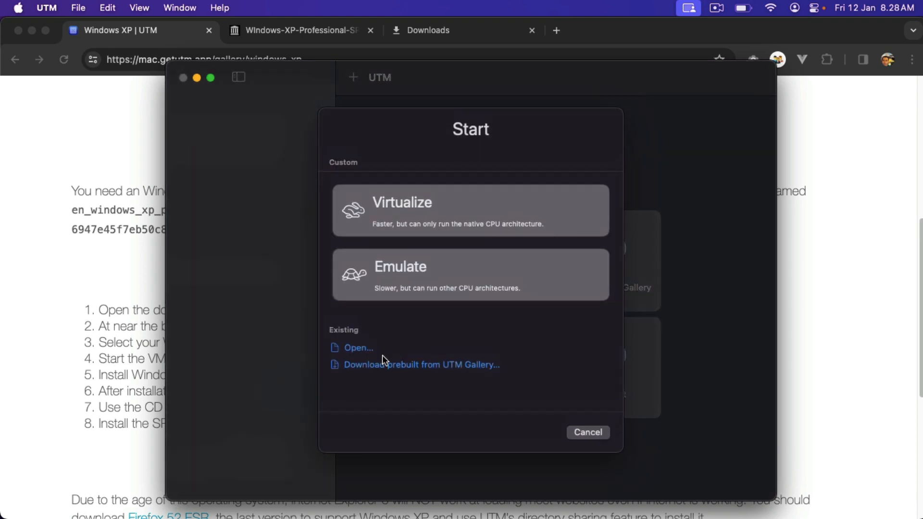
pyautogui.click(357, 348)
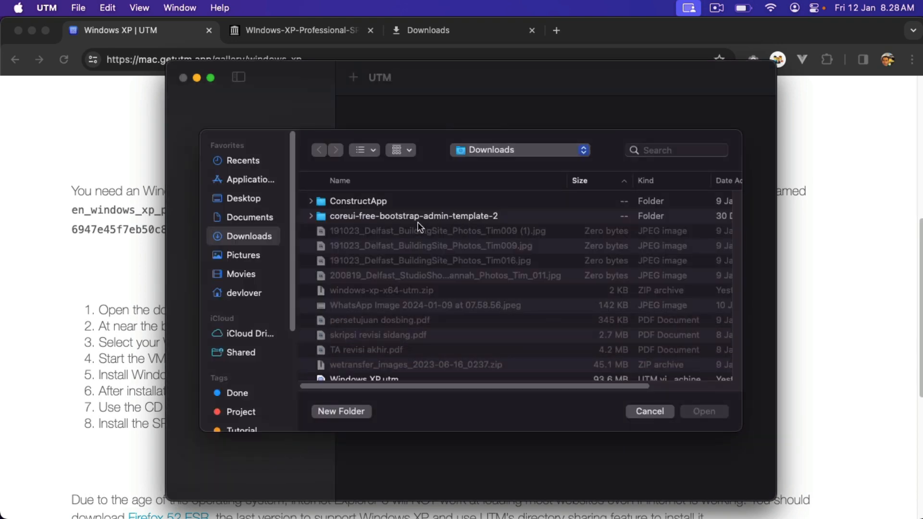
pyautogui.scroll(-2, 538, 279)
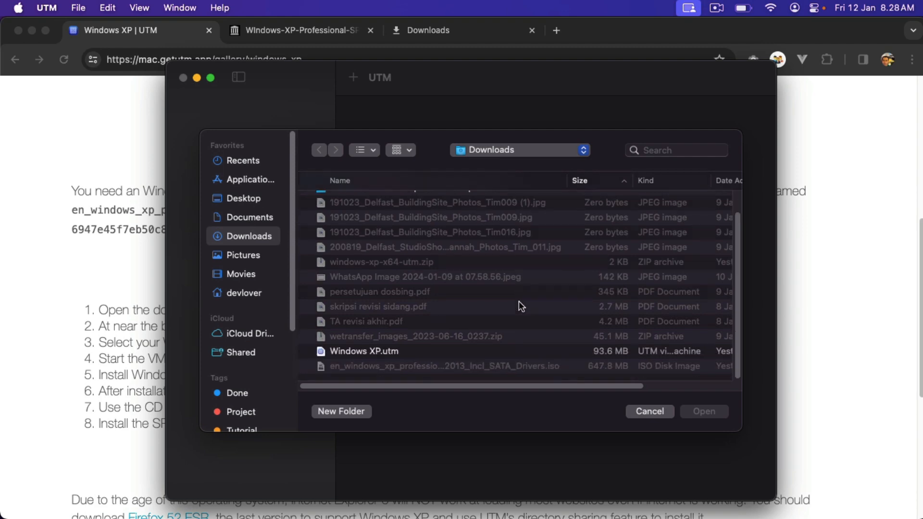
pyautogui.click(434, 352)
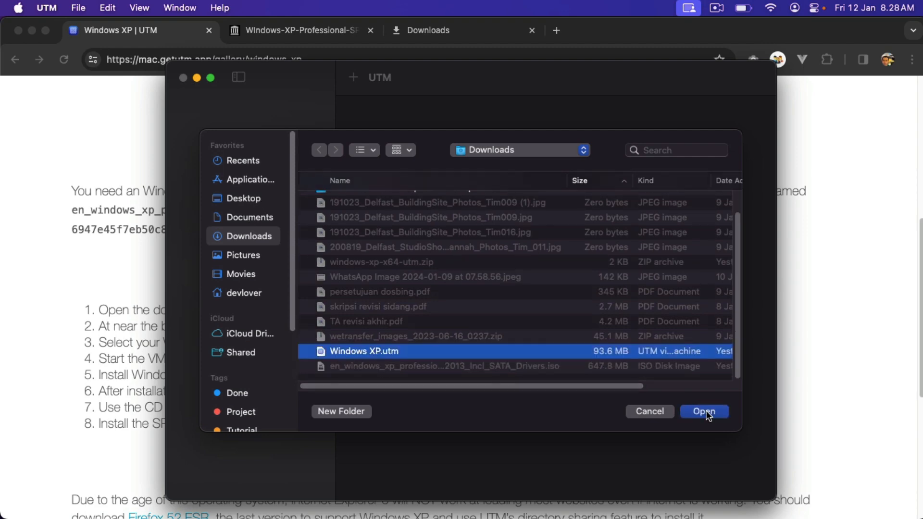
pyautogui.click(704, 411)
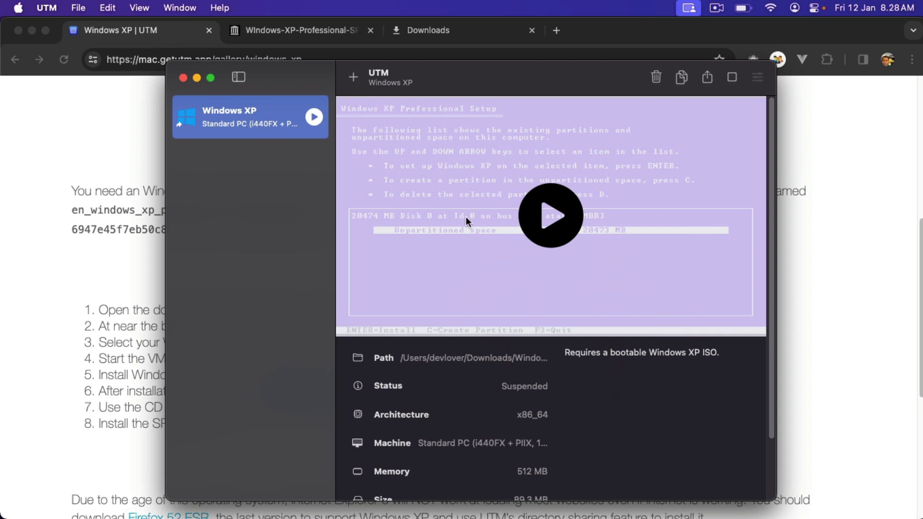
# - Set the Windows XP virtual machine's shared directory to winxp_folder in the home folder
pyautogui.scroll(-3, 455, 244)
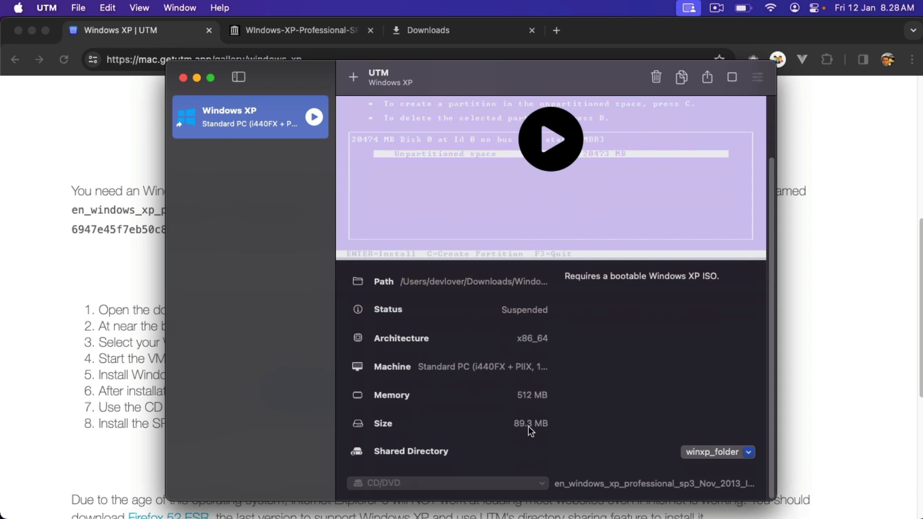
pyautogui.click(747, 453)
pyautogui.click(740, 473)
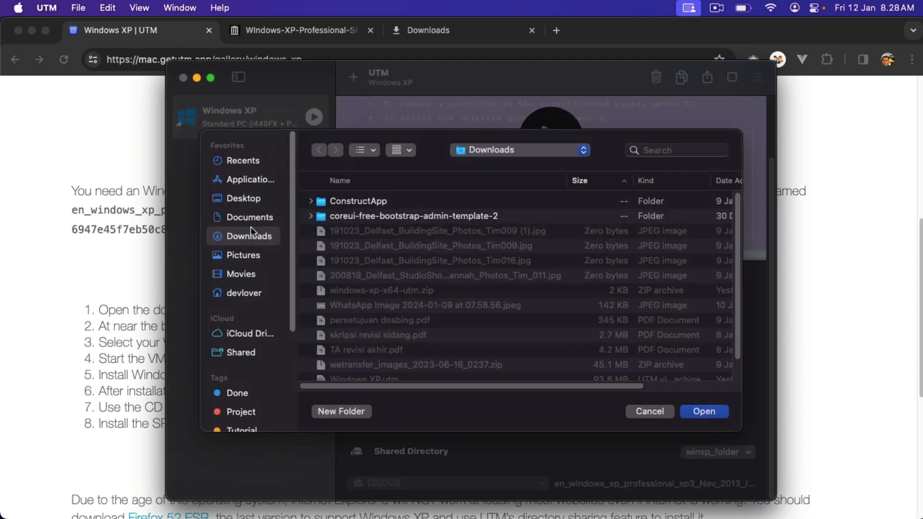
pyautogui.click(250, 292)
pyautogui.scroll(-10, 423, 288)
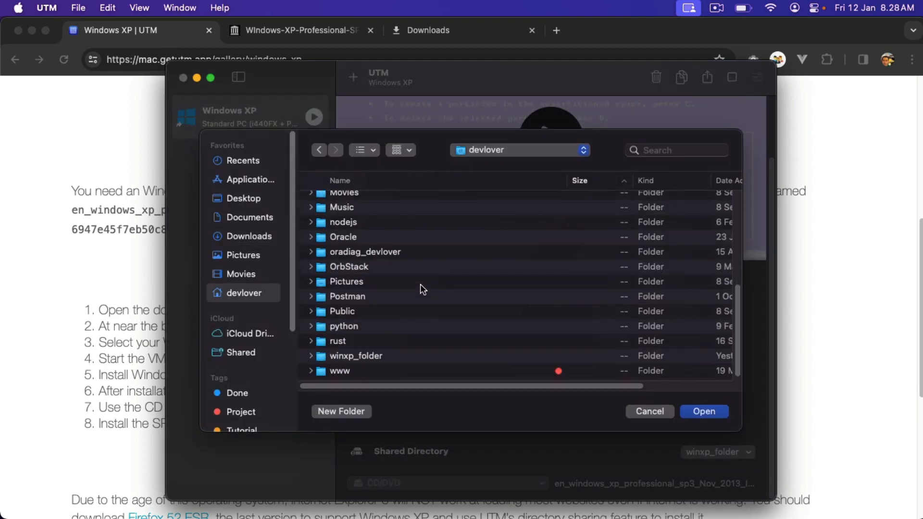
pyautogui.click(383, 351)
pyautogui.click(704, 411)
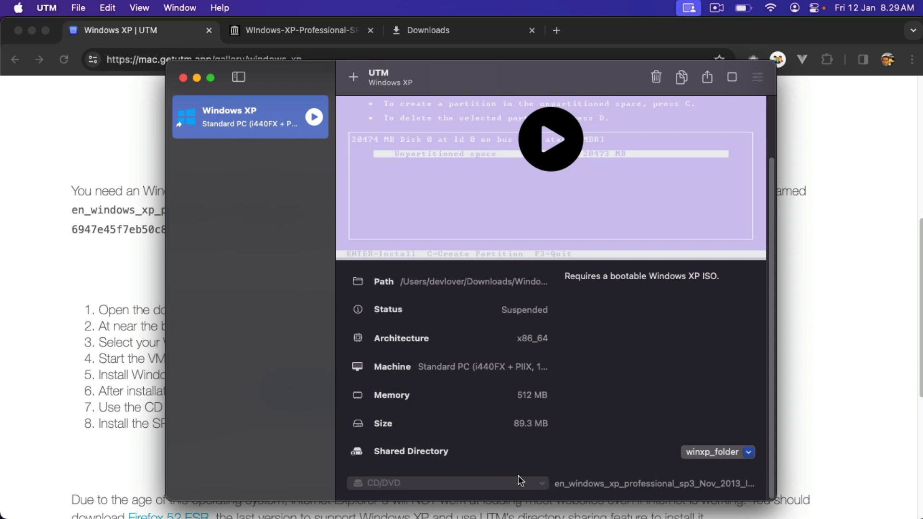
# - Start the Windows XP virtual machine and reposition its display window
pyautogui.scroll(3, 577, 312)
pyautogui.click(551, 139)
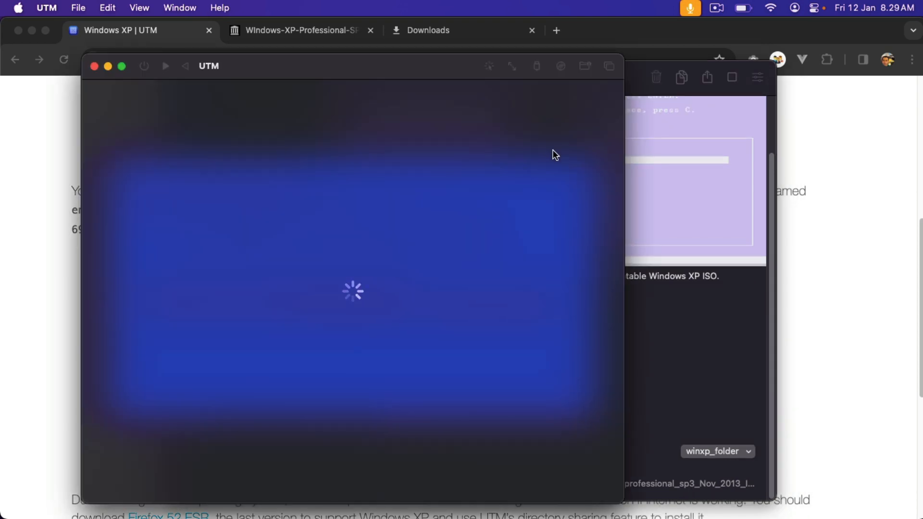
pyautogui.moveTo(406, 62); pyautogui.dragTo(547, 52)
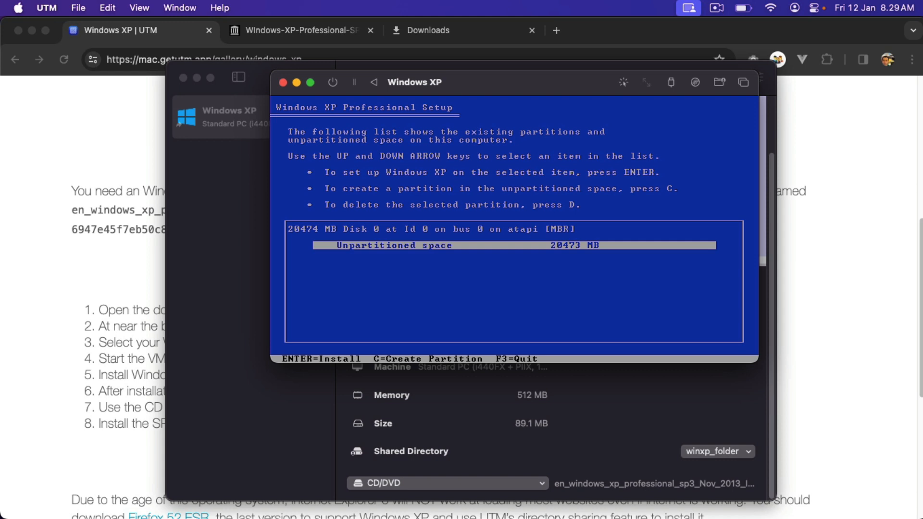
# - Install Windows XP on the unpartitioned space and format the new partition with the NTFS file system, using the non-quick option
pyautogui.press('Return')
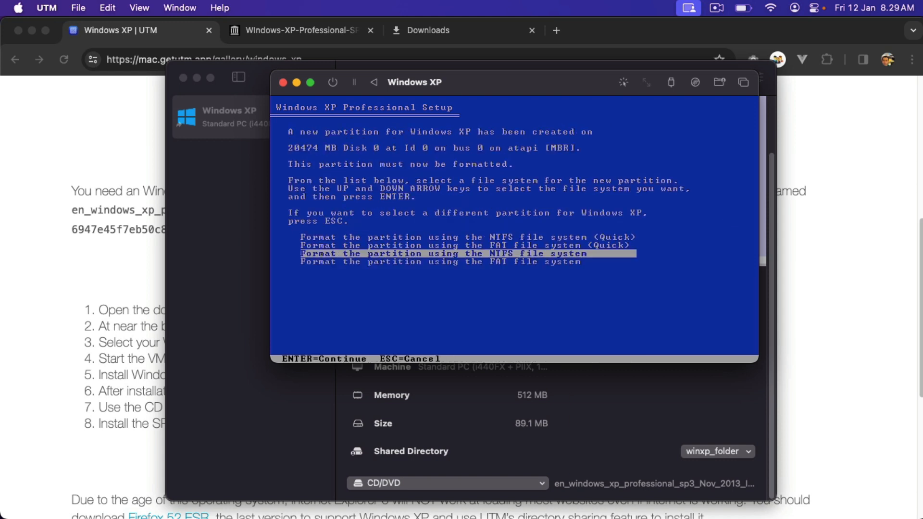
pyautogui.press('Up')
pyautogui.press('Down')
pyautogui.press('Return')
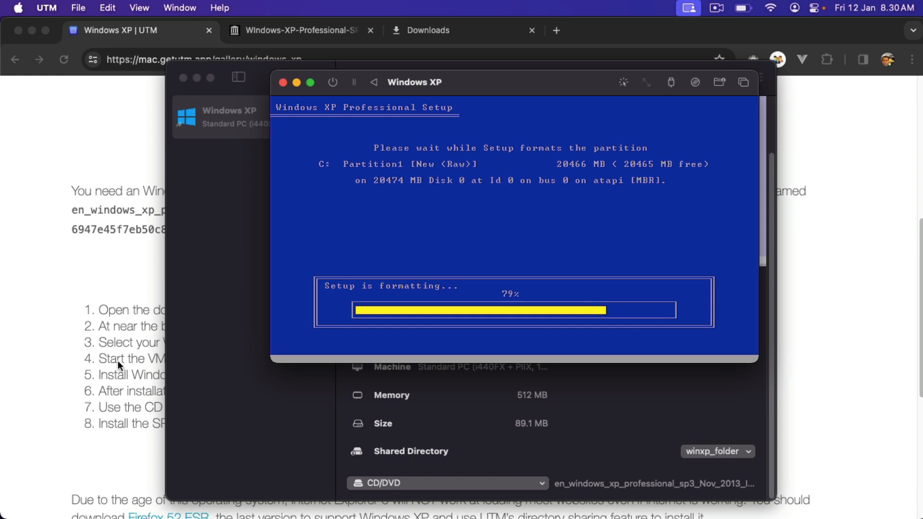
# - View the virtual machine's CD/DVD image options and return to the Windows XP setup window, repositioning it
pyautogui.click(443, 481)
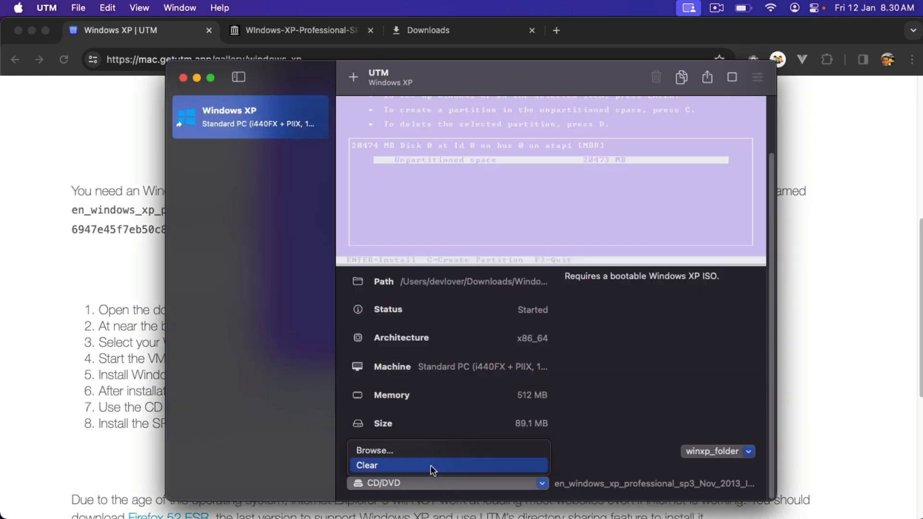
pyautogui.click(426, 451)
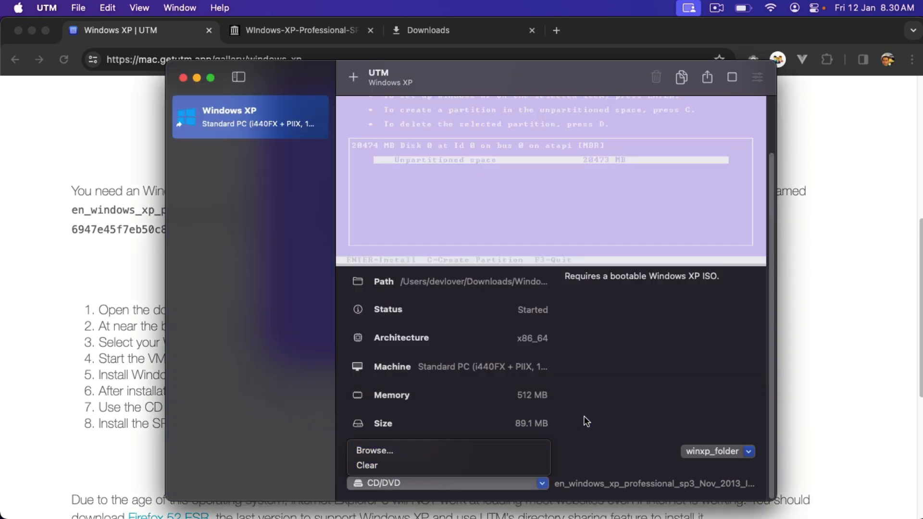
pyautogui.hotkey('ctrl', 'Up')
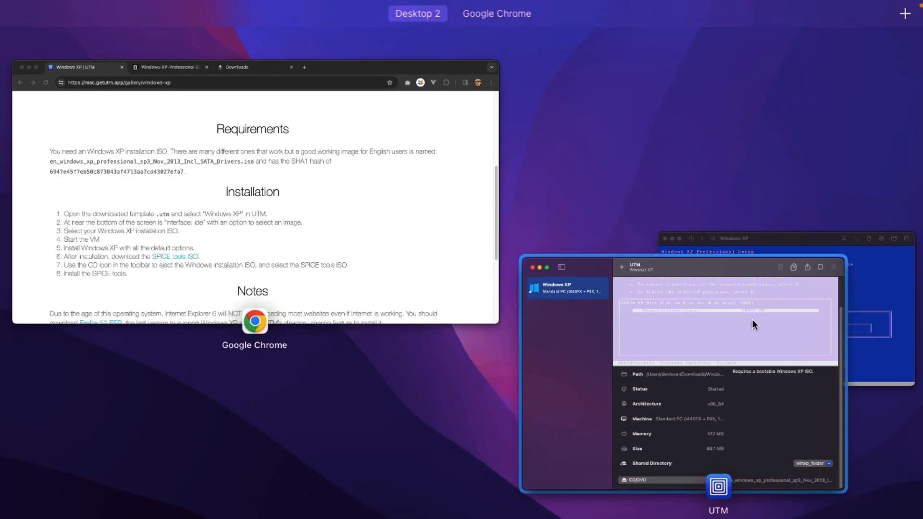
pyautogui.click(876, 278)
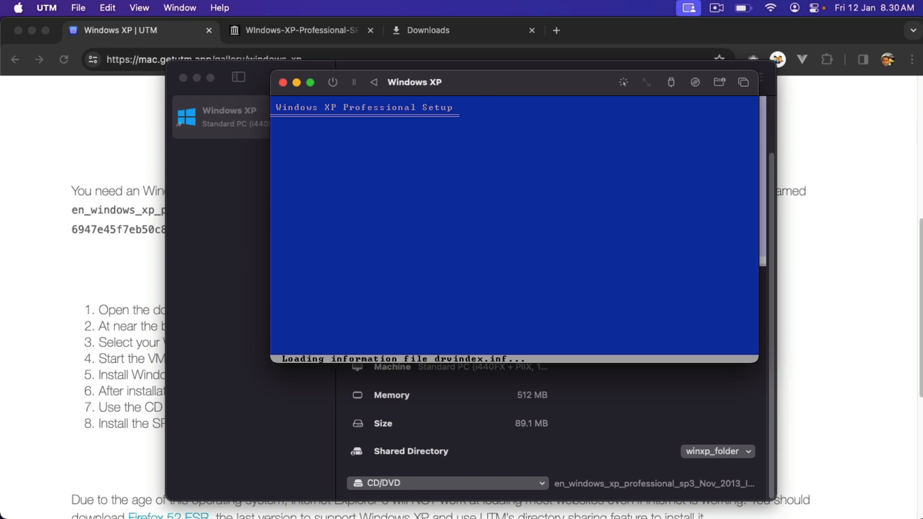
pyautogui.moveTo(535, 88); pyautogui.dragTo(503, 162)
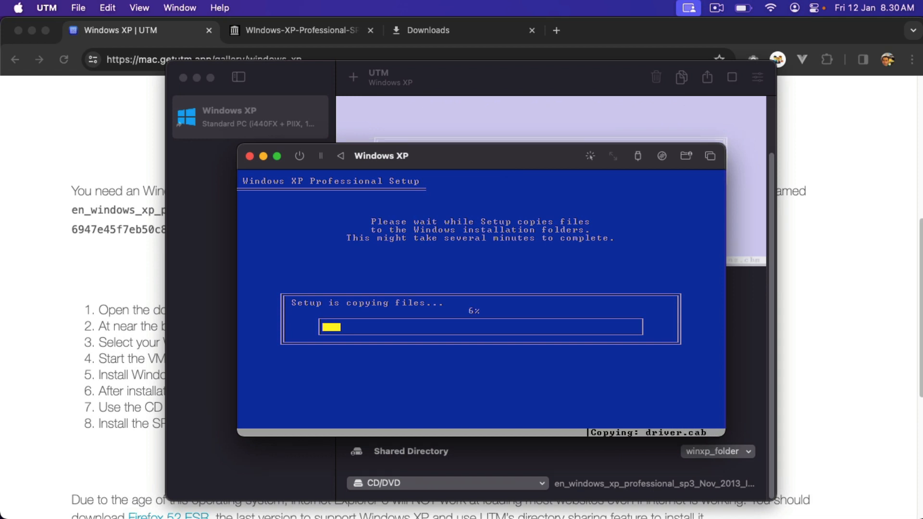
pyautogui.moveTo(489, 160); pyautogui.dragTo(489, 163)
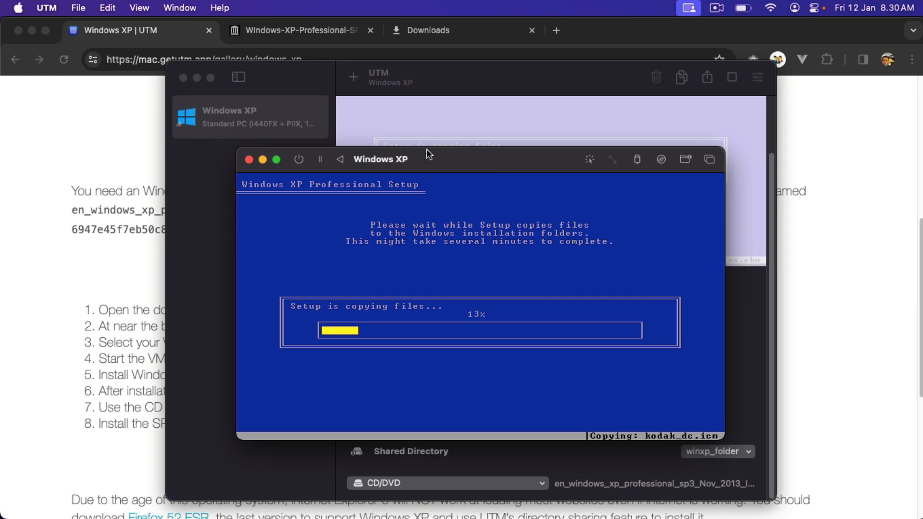
# - Switch to Chrome to view the UTM website's home page, and return to the Windows XP setup window
pyautogui.click(148, 36)
pyautogui.scroll(10, 364, 195)
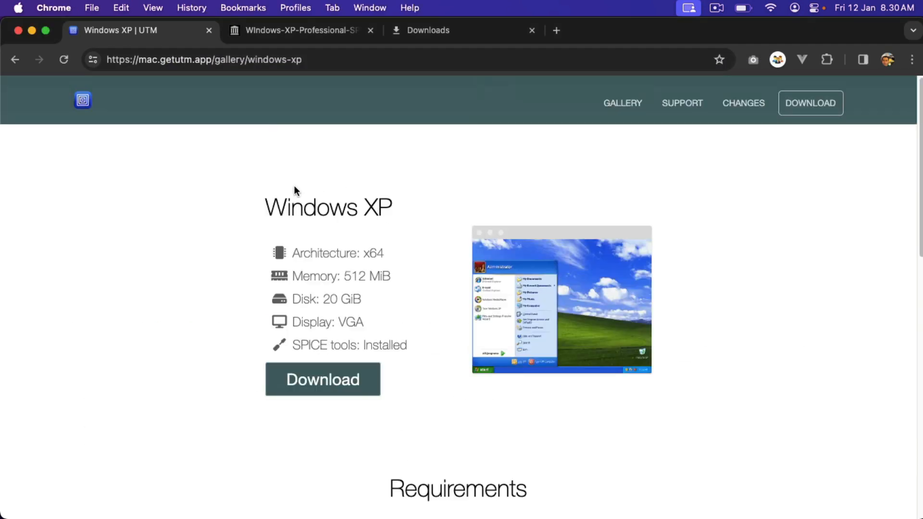
pyautogui.click(83, 99)
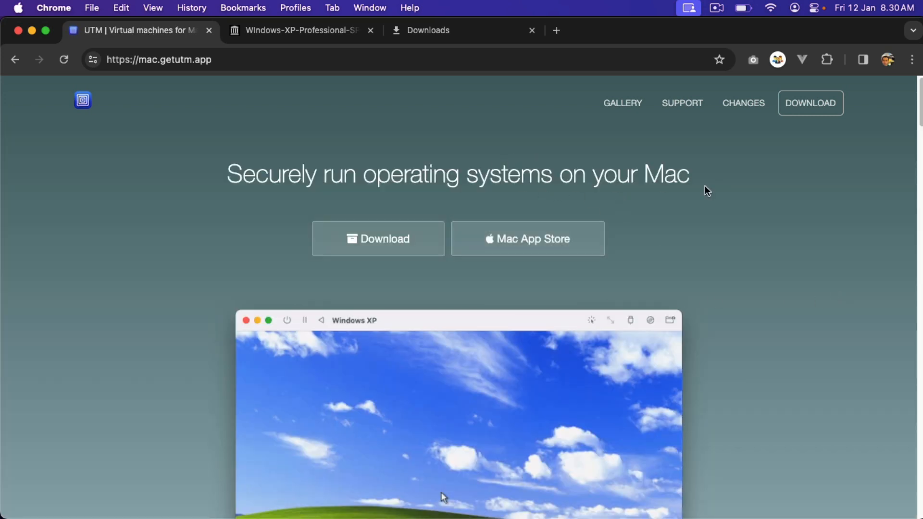
pyautogui.hotkey('ctrl', 'Up')
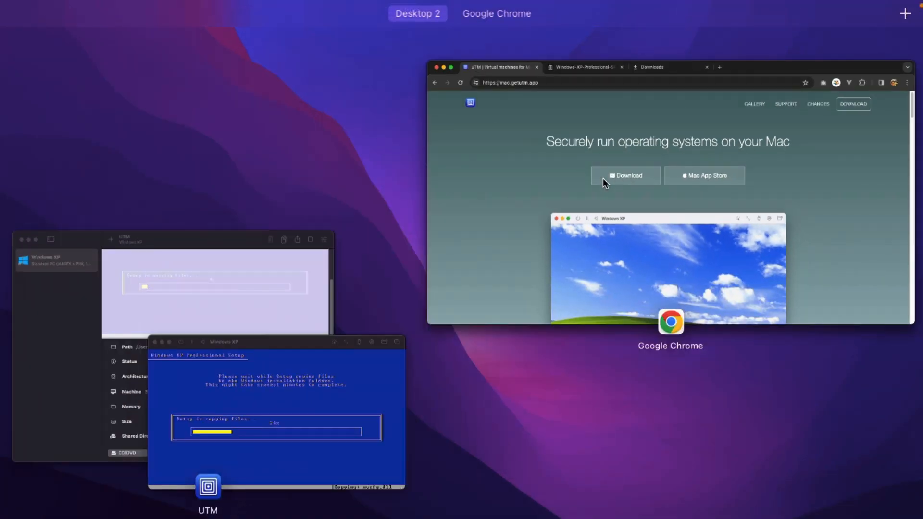
pyautogui.click(337, 369)
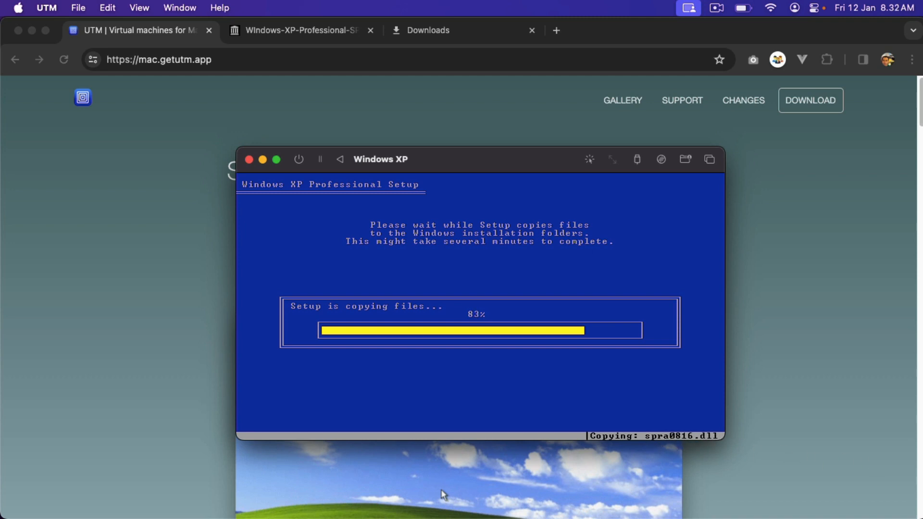
pyautogui.moveTo(443, 518)
pyautogui.click(716, 9)
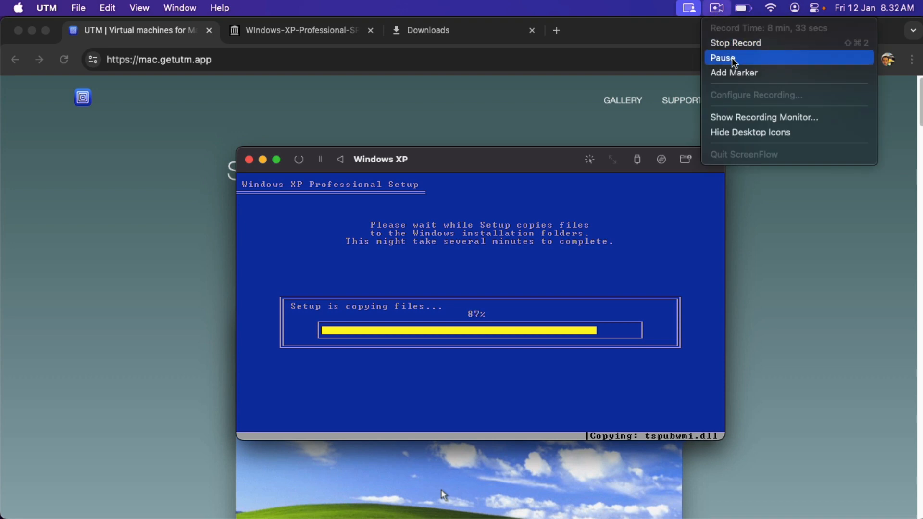
pyautogui.click(722, 58)
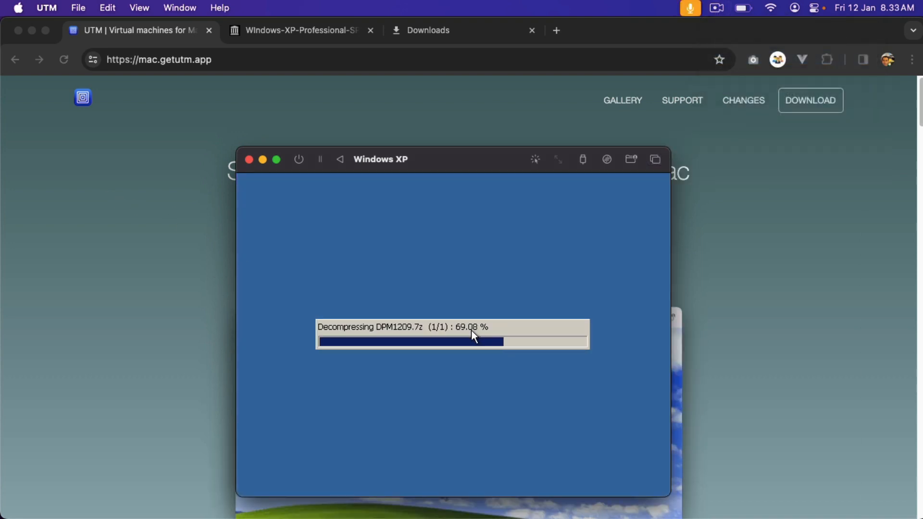
pyautogui.moveTo(483, 153); pyautogui.dragTo(486, 110)
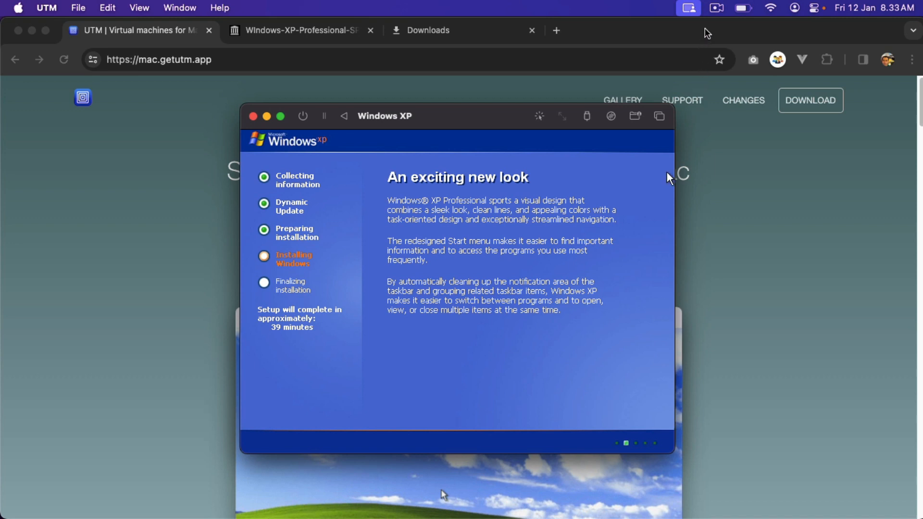
pyautogui.click(717, 10)
pyautogui.click(739, 56)
pyautogui.click(716, 8)
pyautogui.click(734, 73)
pyautogui.click(716, 10)
pyautogui.click(729, 58)
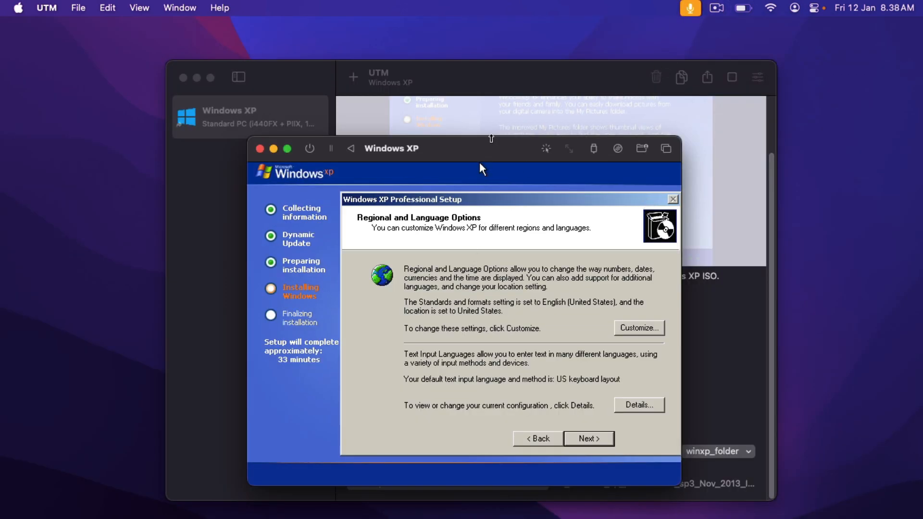
pyautogui.moveTo(465, 152); pyautogui.dragTo(461, 147)
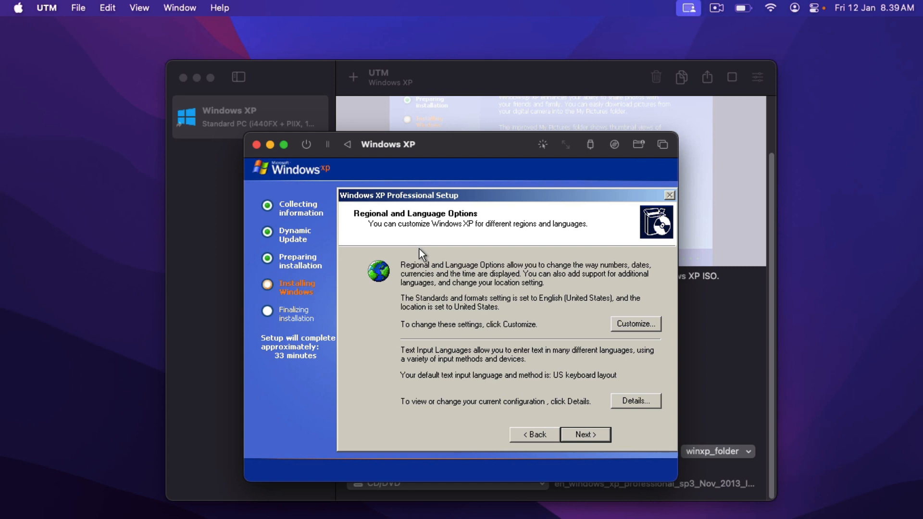
pyautogui.click(716, 8)
pyautogui.click(746, 80)
# - Personalize the installation with the name winxp, keeping the default regional options, the suggested computer name and a blank administrator password
pyautogui.click(595, 432)
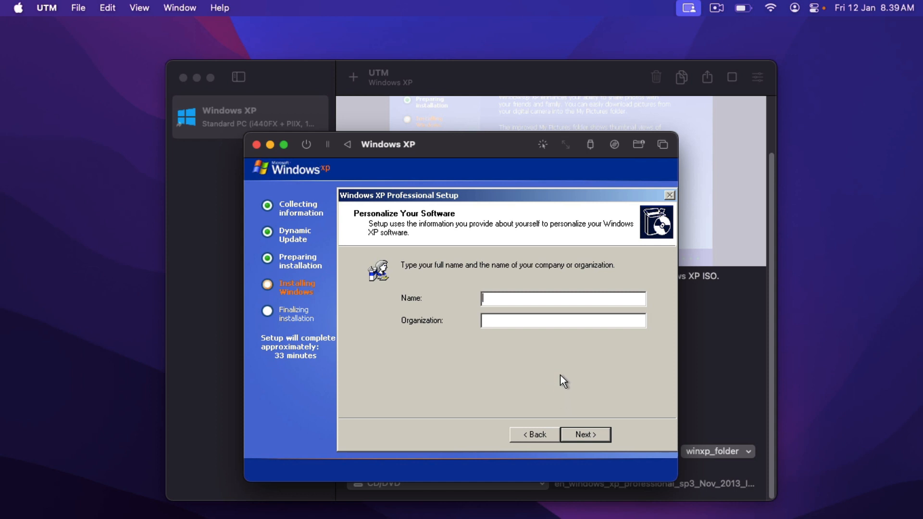
pyautogui.write('winxp')
pyautogui.click(590, 433)
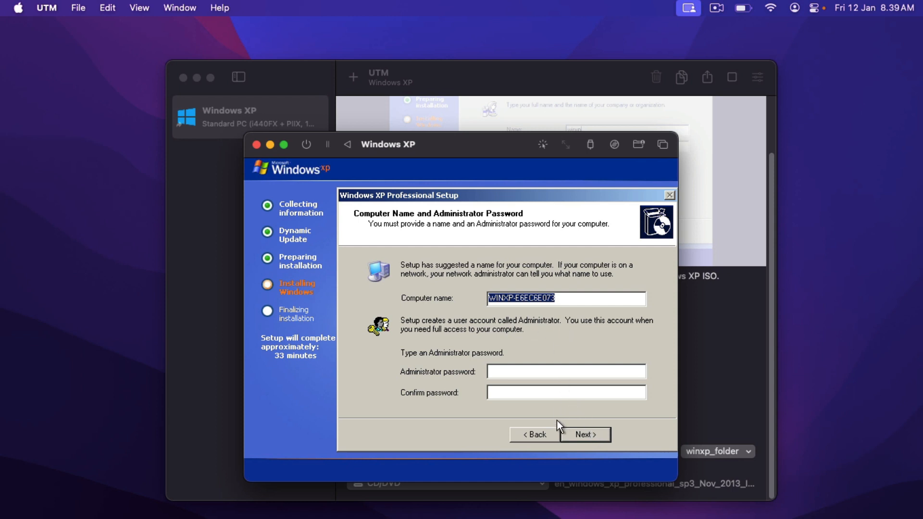
pyautogui.click(577, 436)
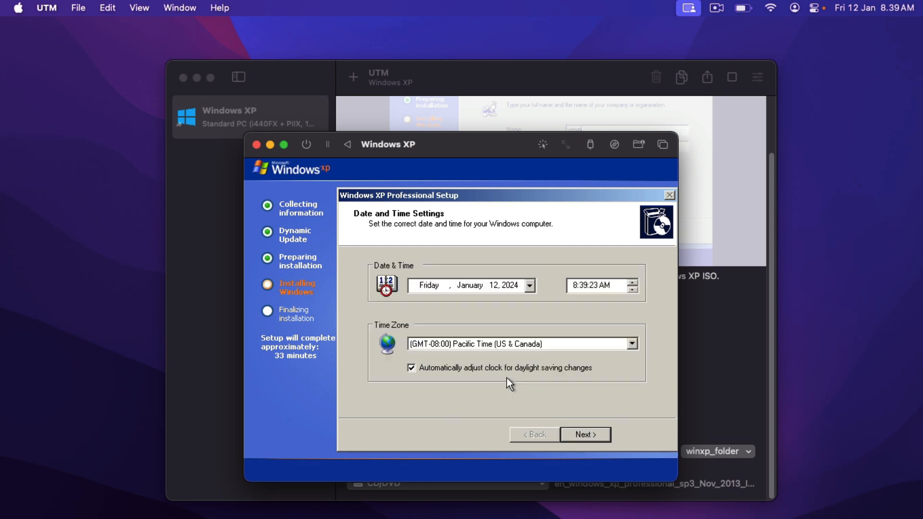
# - Set the time zone to (GMT+07:00) Bangkok, Hanoi, Jakarta and continue the Windows XP setup
pyautogui.click(546, 347)
pyautogui.scroll(6, 527, 259)
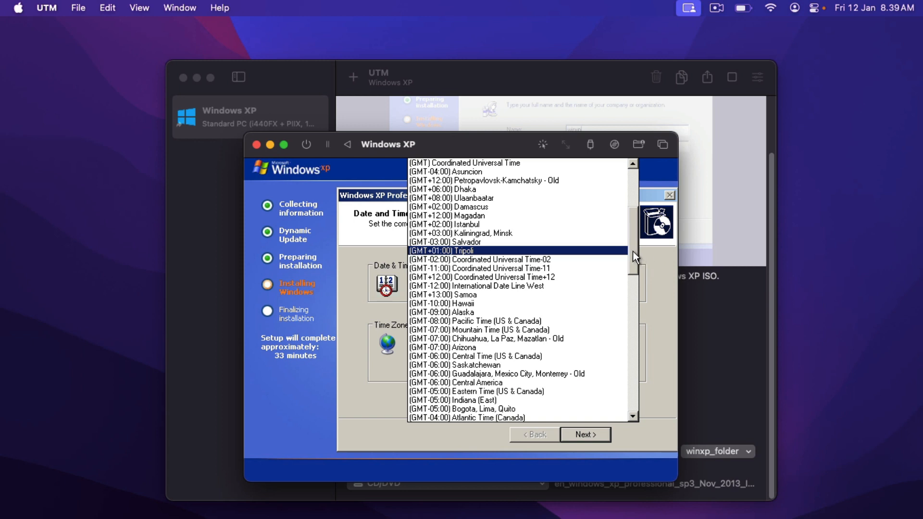
pyautogui.moveTo(632, 252)
pyautogui.mouseDown()
pyautogui.moveTo(633, 244)
pyautogui.moveTo(633, 260)
pyautogui.mouseUp()
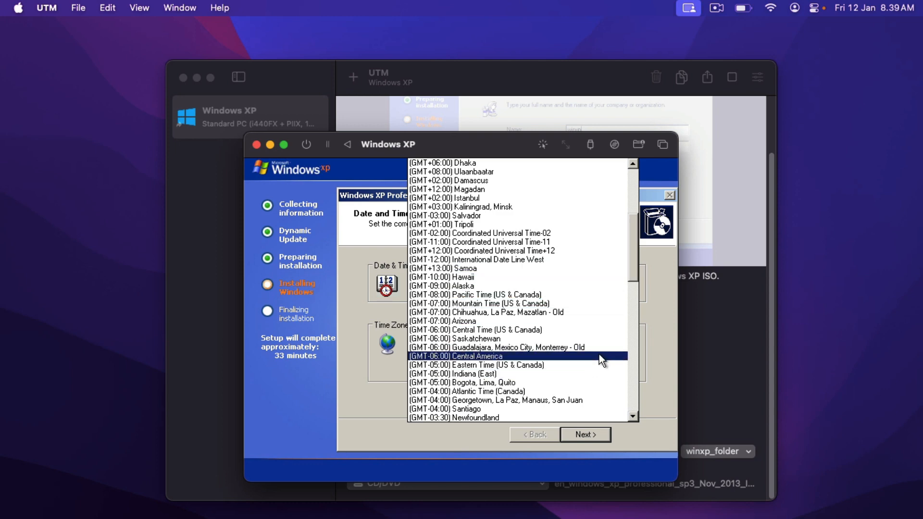
pyautogui.moveTo(630, 252); pyautogui.dragTo(625, 362)
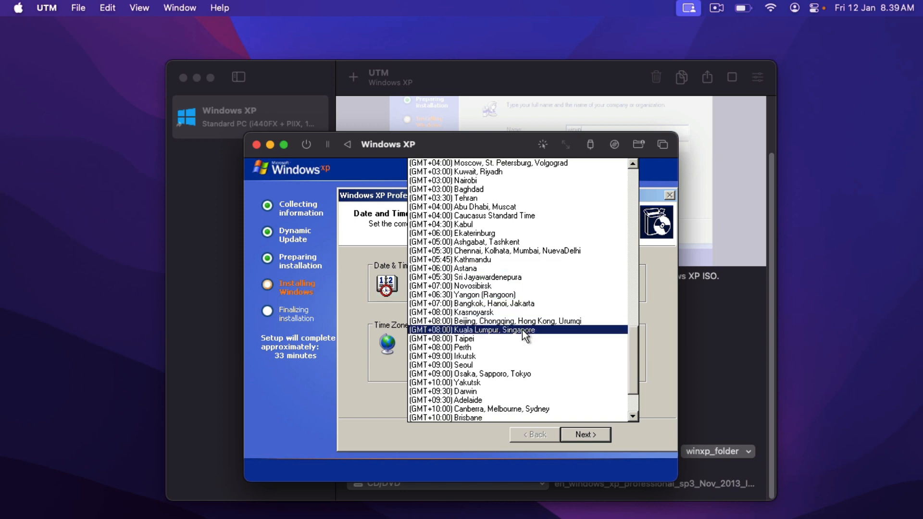
pyautogui.click(561, 302)
pyautogui.click(593, 437)
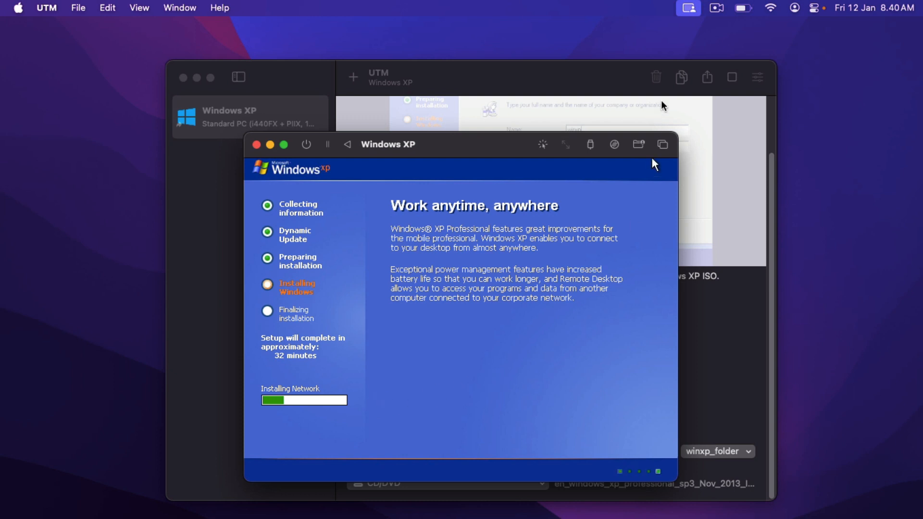
# - Keep the computer in the workgroup WINXP without joining a domain and continue the Windows XP setup
pyautogui.click(717, 8)
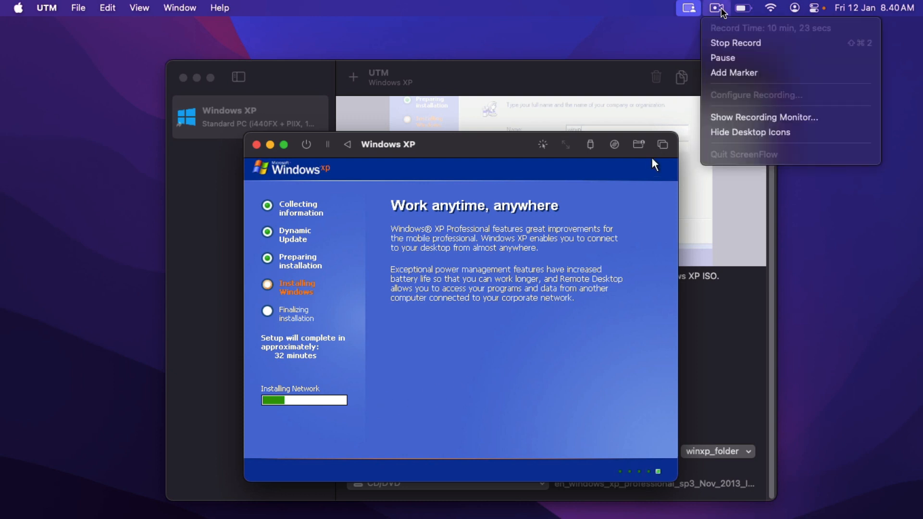
pyautogui.click(725, 57)
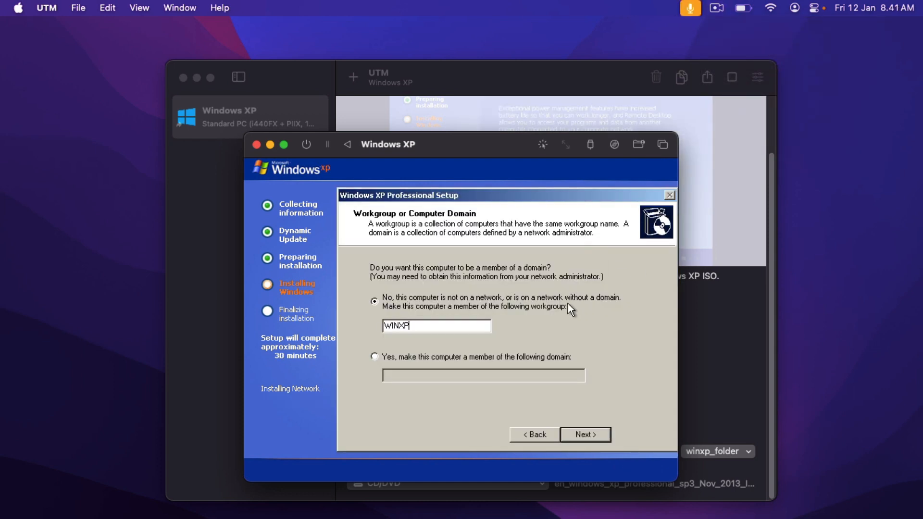
pyautogui.click(585, 435)
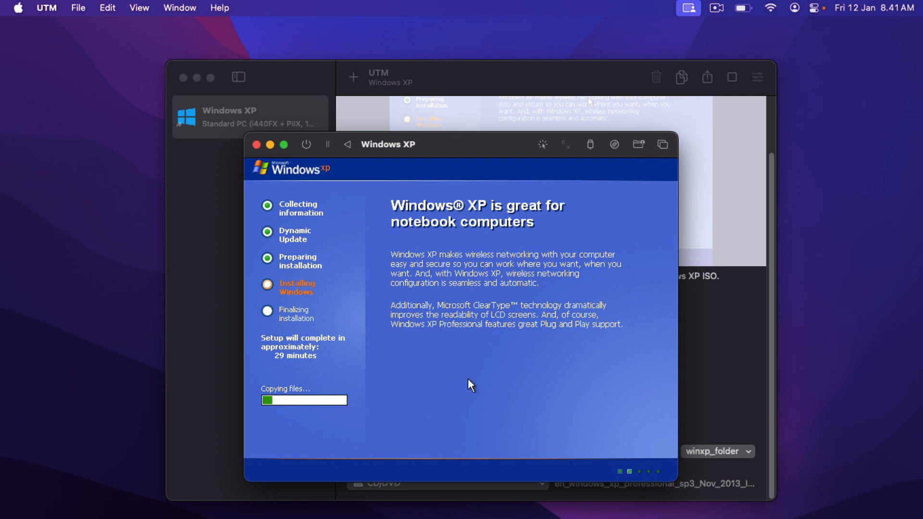
pyautogui.click(718, 9)
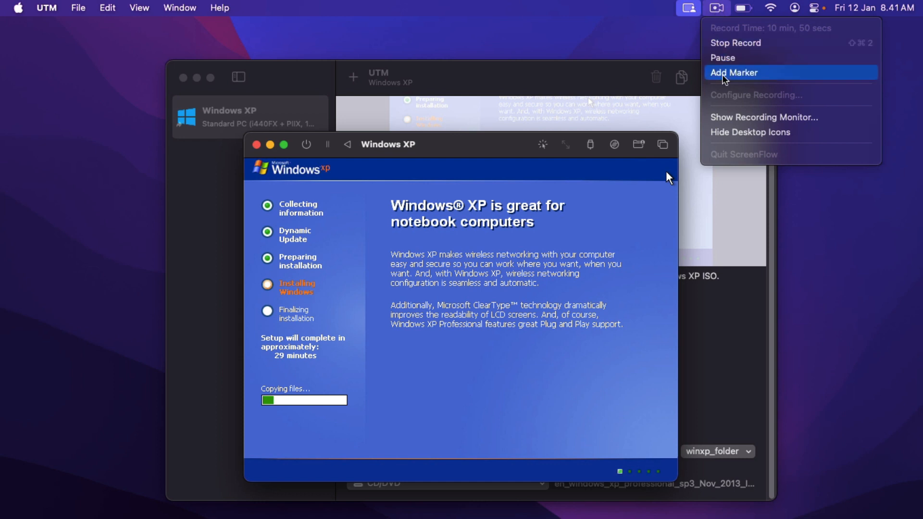
pyautogui.click(722, 57)
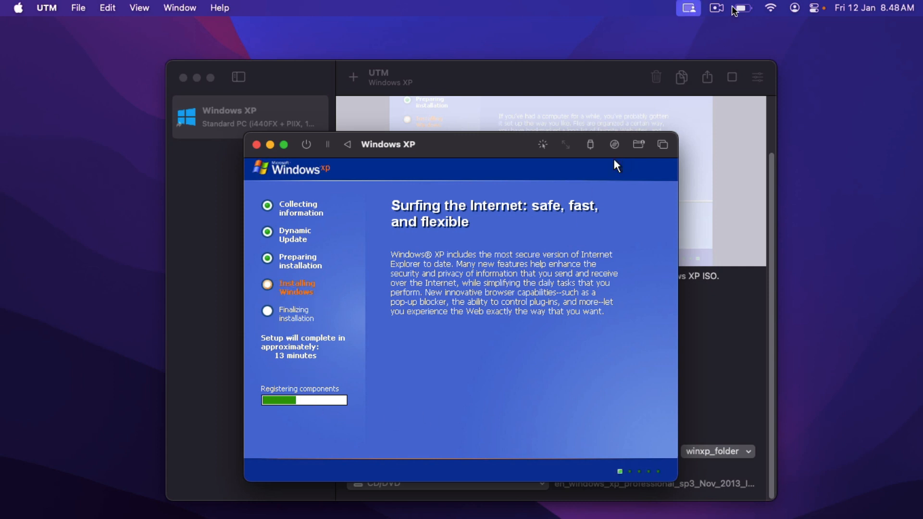
pyautogui.click(716, 8)
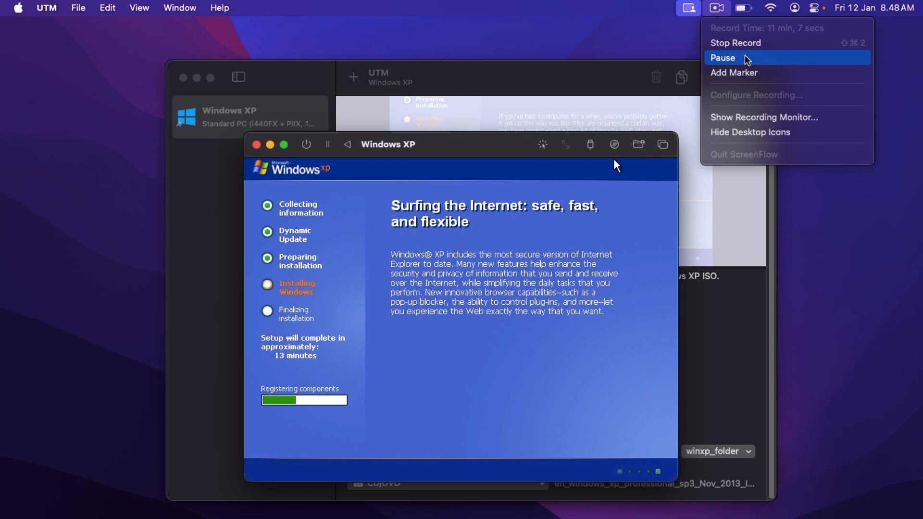
pyautogui.click(723, 58)
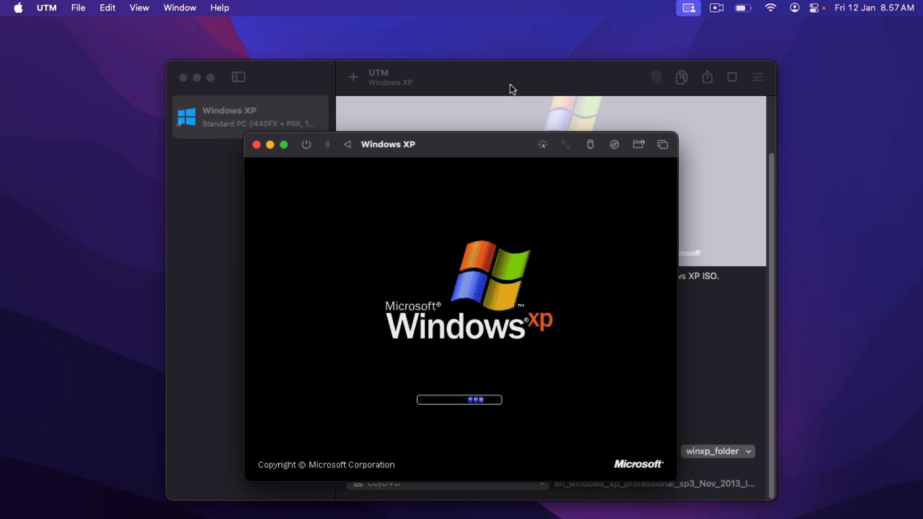
# - Minimize the UTM library window and accept the automatic screen resolution adjustment in Windows XP
pyautogui.click(447, 76)
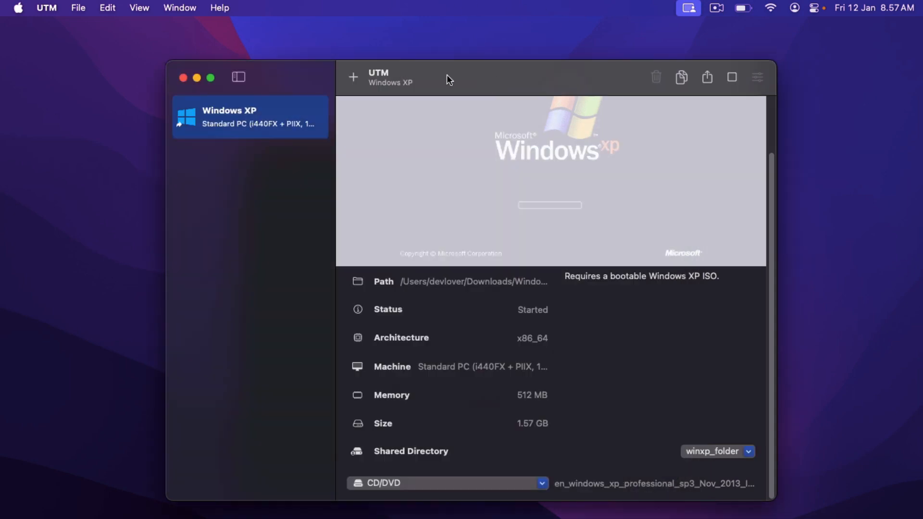
pyautogui.click(196, 78)
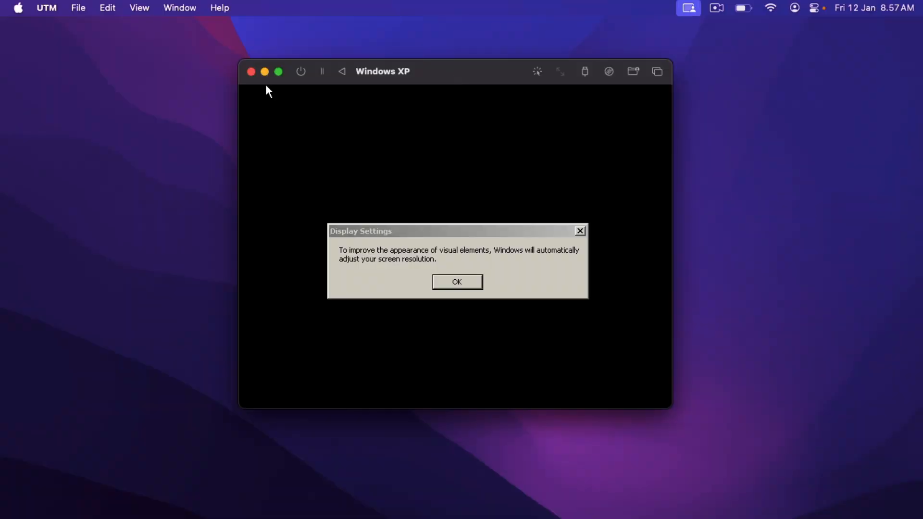
pyautogui.click(456, 282)
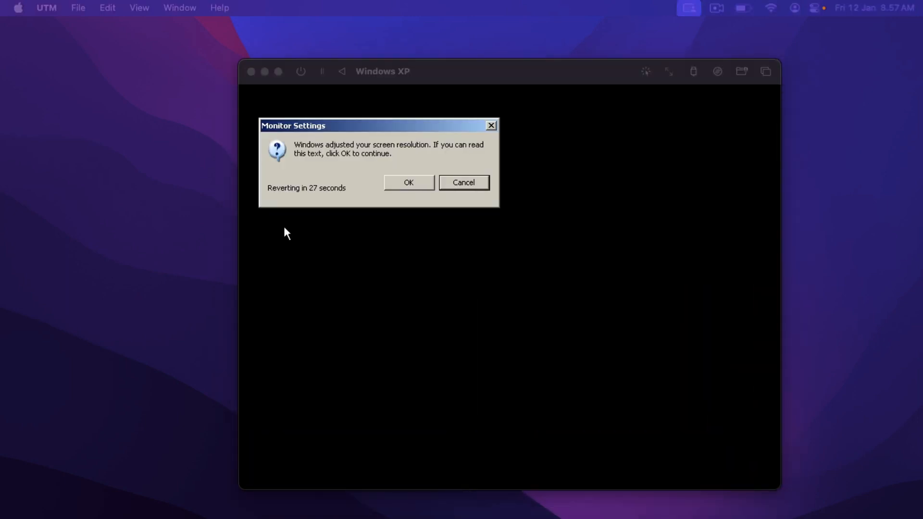
pyautogui.click(360, 179)
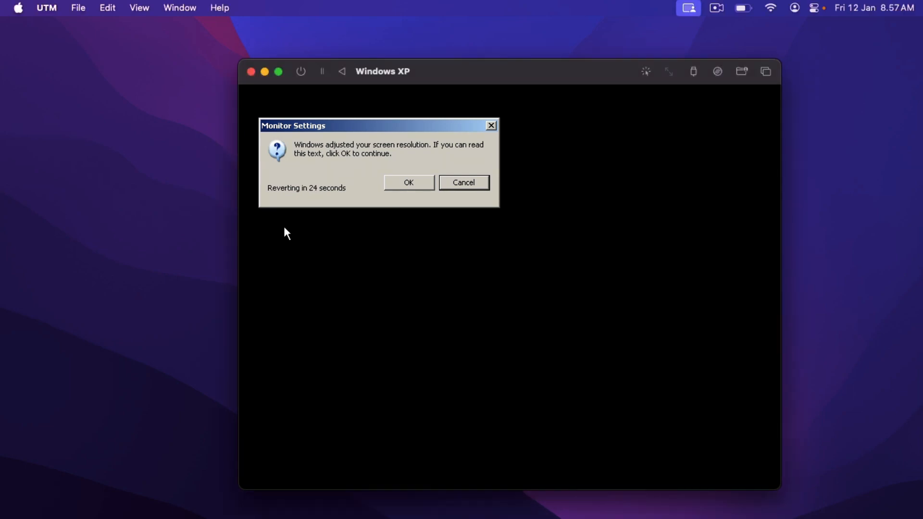
pyautogui.click(417, 179)
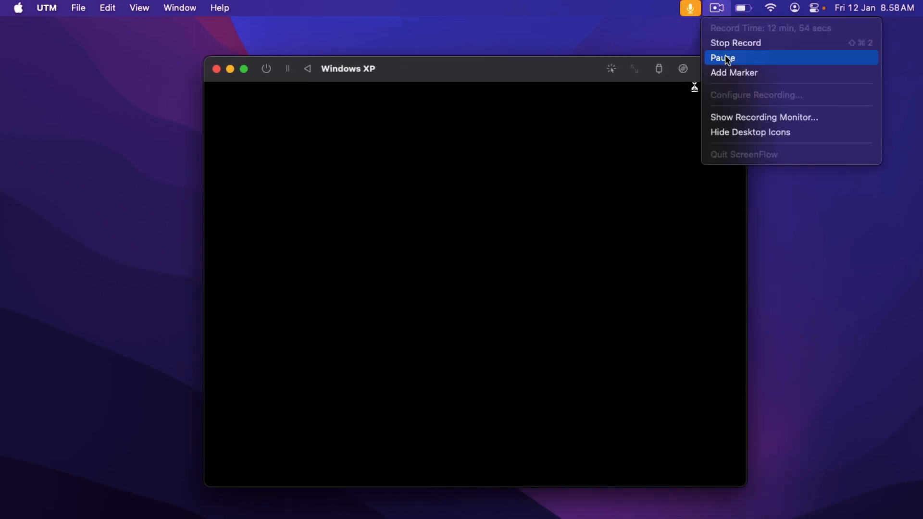
pyautogui.click(725, 56)
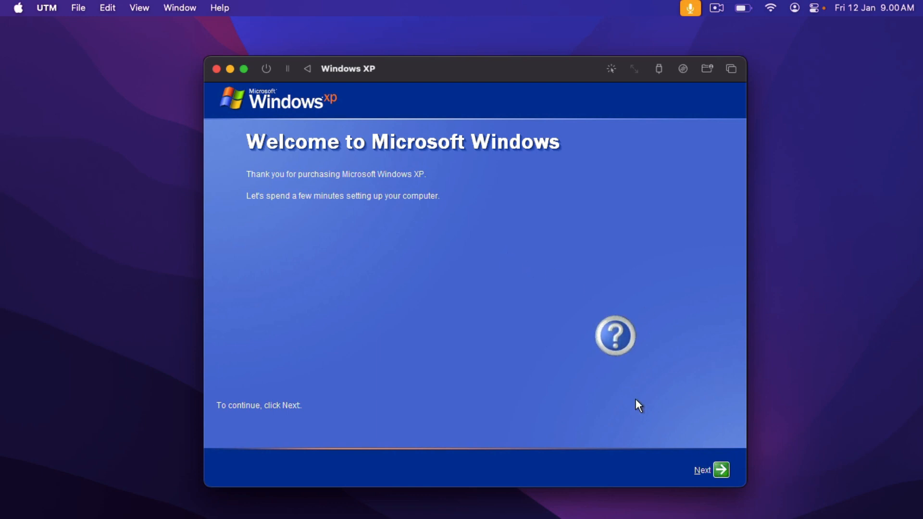
# - Proceed past the Windows XP welcome page and turn on Automatic Updates to help protect the PC
pyautogui.click(721, 470)
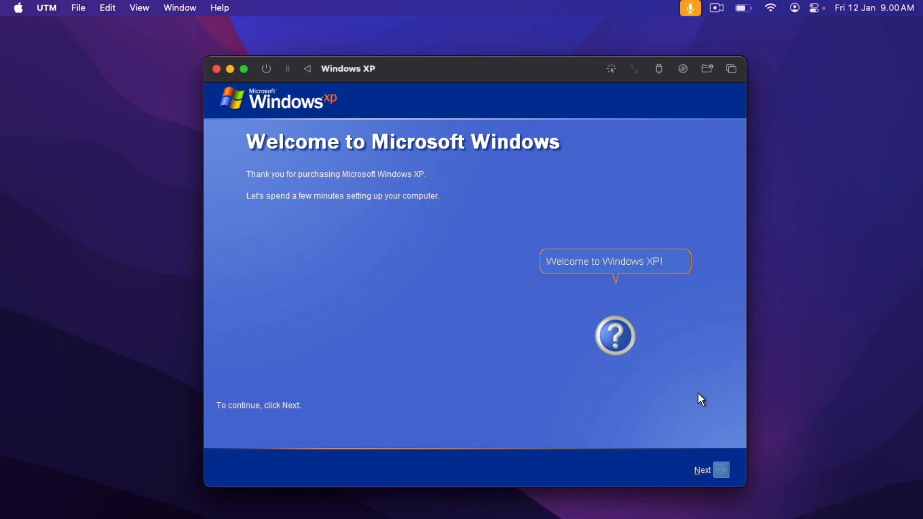
pyautogui.click(721, 469)
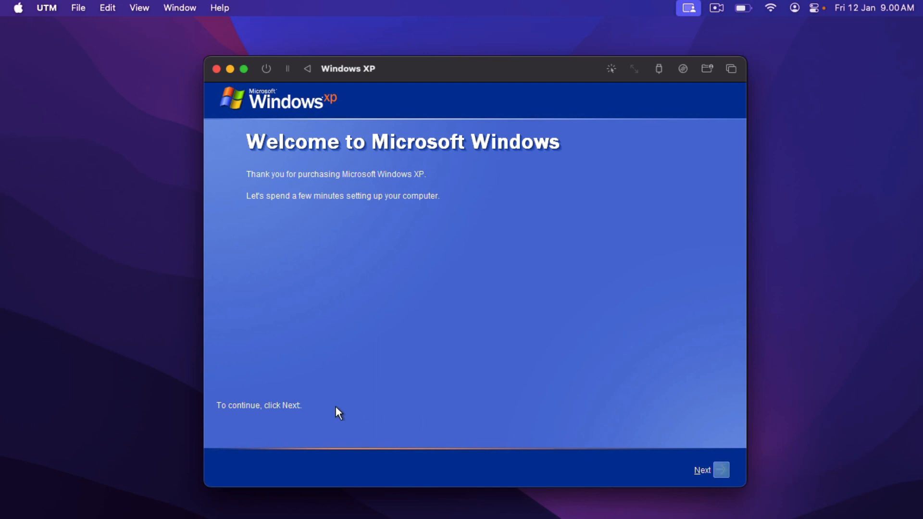
pyautogui.click(720, 469)
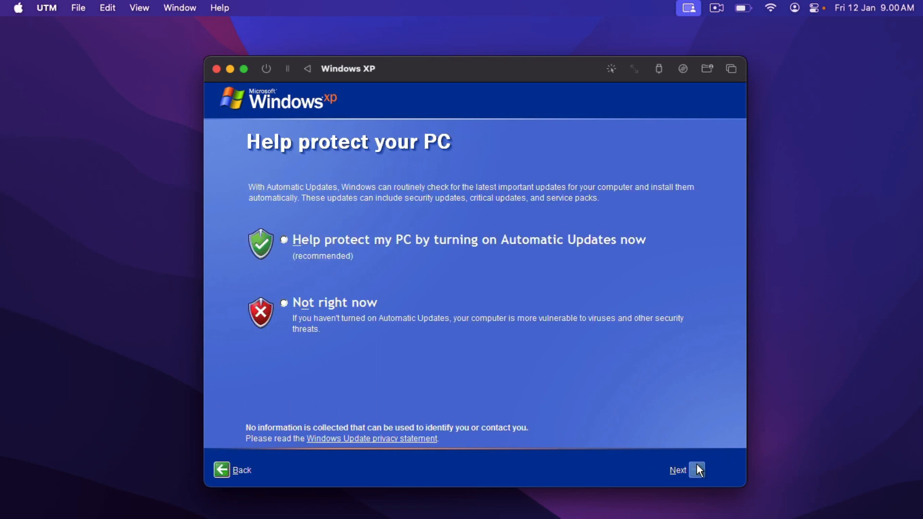
pyautogui.click(331, 304)
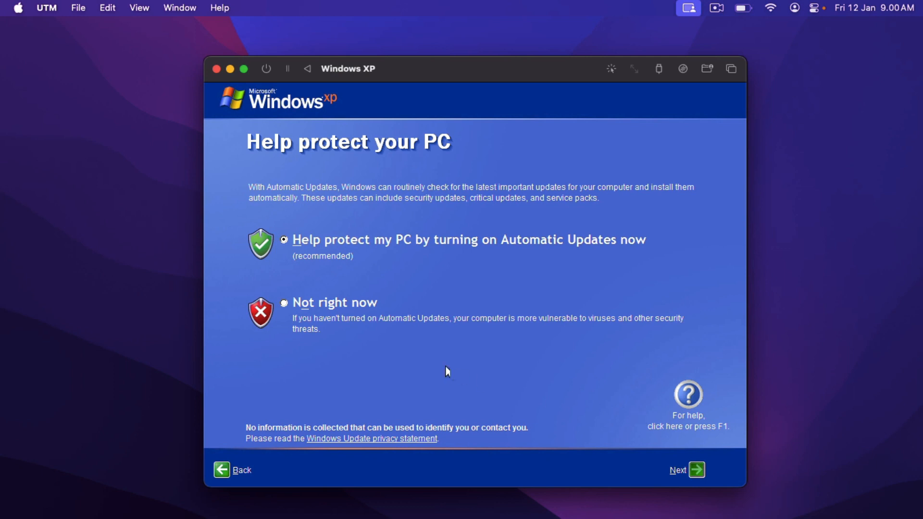
pyautogui.click(694, 468)
# - Decline online registration with Microsoft at this time and continue the Windows XP setup
pyautogui.click(689, 7)
pyautogui.click(737, 55)
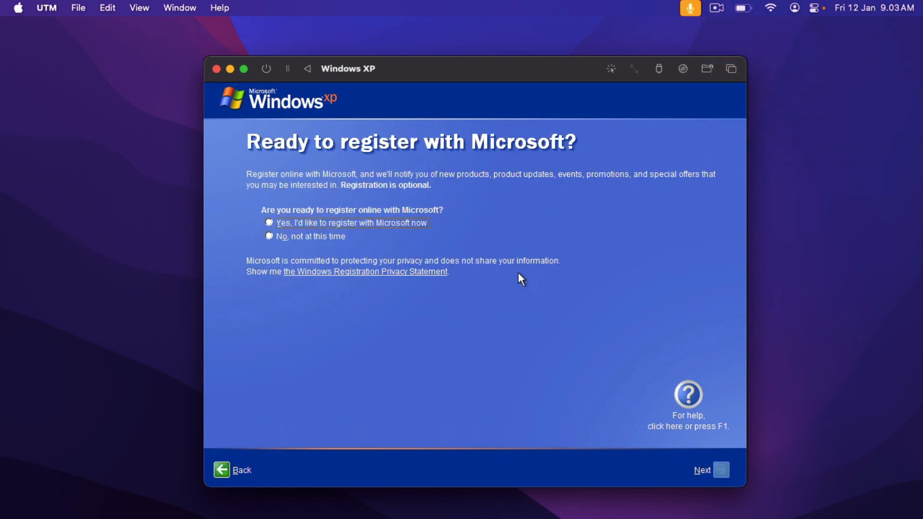
pyautogui.click(321, 237)
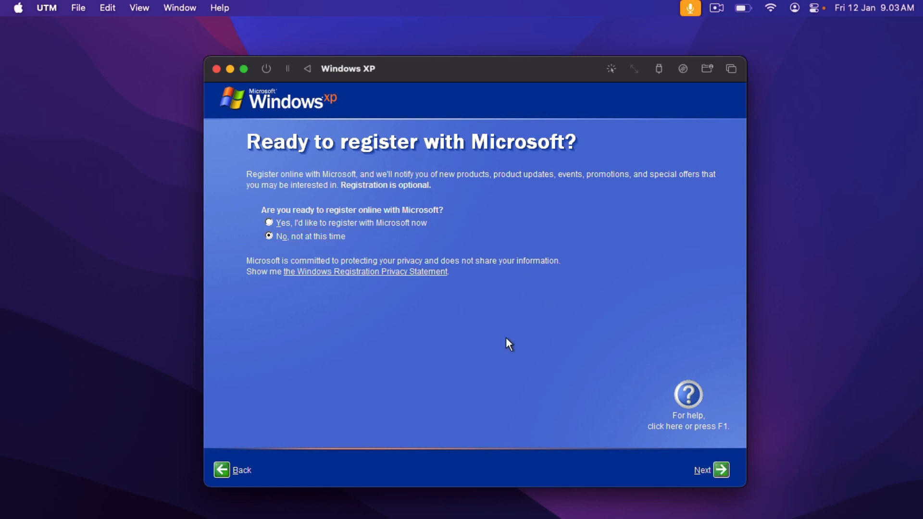
pyautogui.click(714, 470)
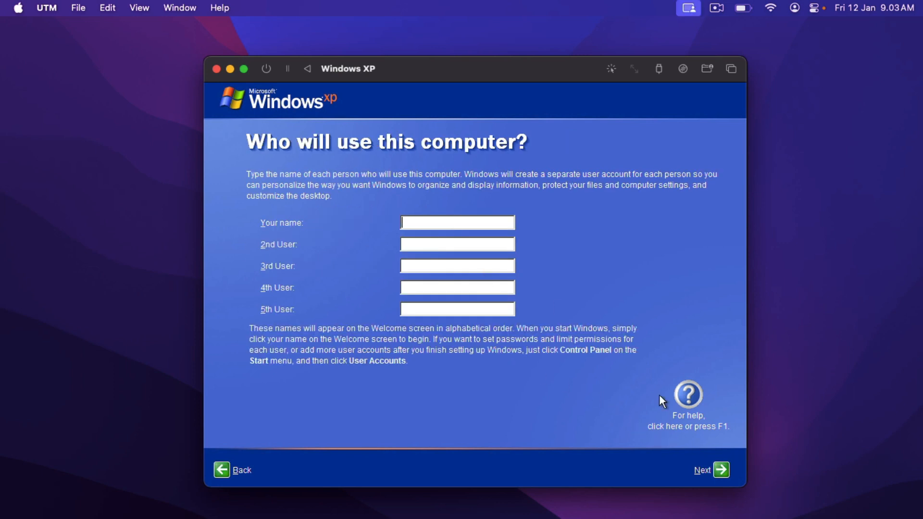
# - Add a user account named winxp as the computer's user and finish the Windows XP setup
pyautogui.click(719, 469)
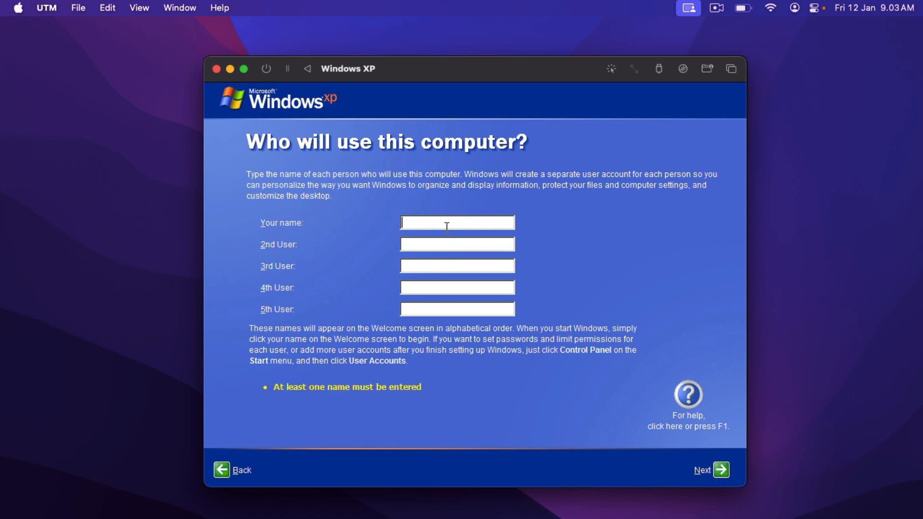
pyautogui.write('winxp')
pyautogui.click(724, 471)
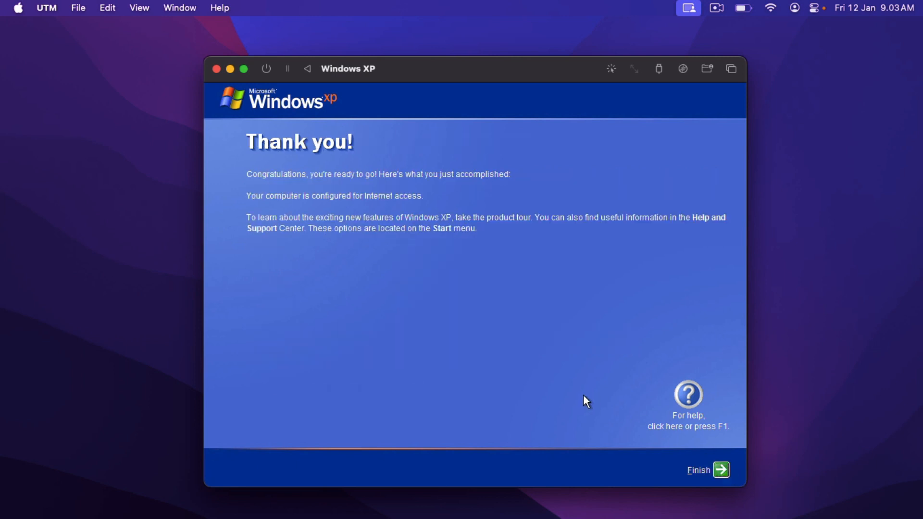
pyautogui.click(715, 470)
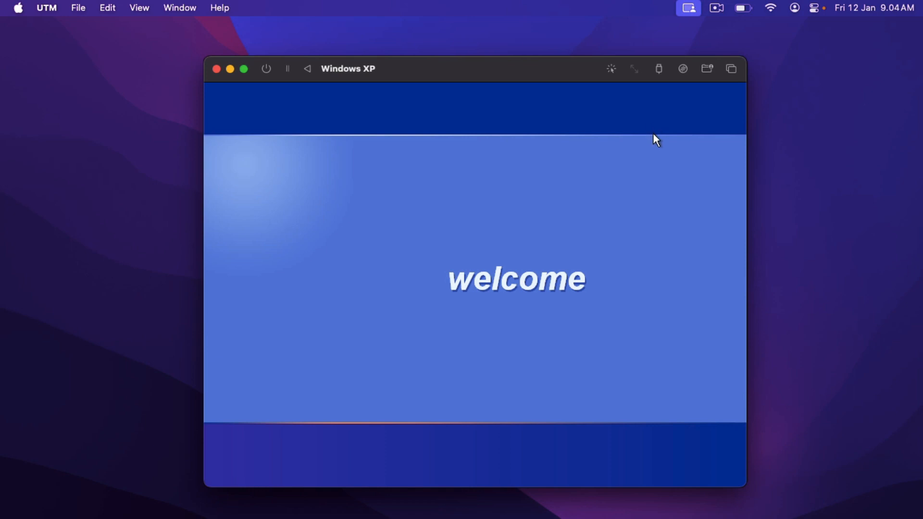
# - Eject the Windows XP installation ISO from the virtual machine's CD/DVD drive
pyautogui.click(684, 71)
pyautogui.moveTo(680, 110)
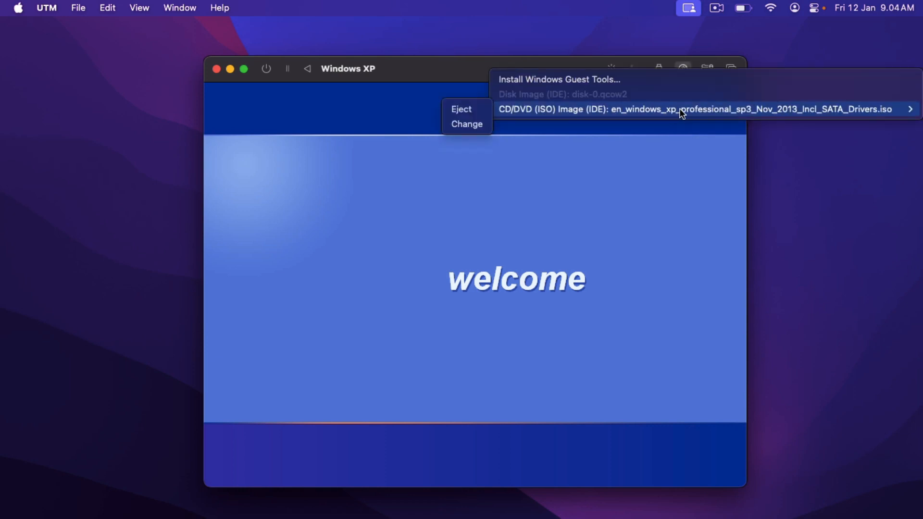
pyautogui.click(472, 111)
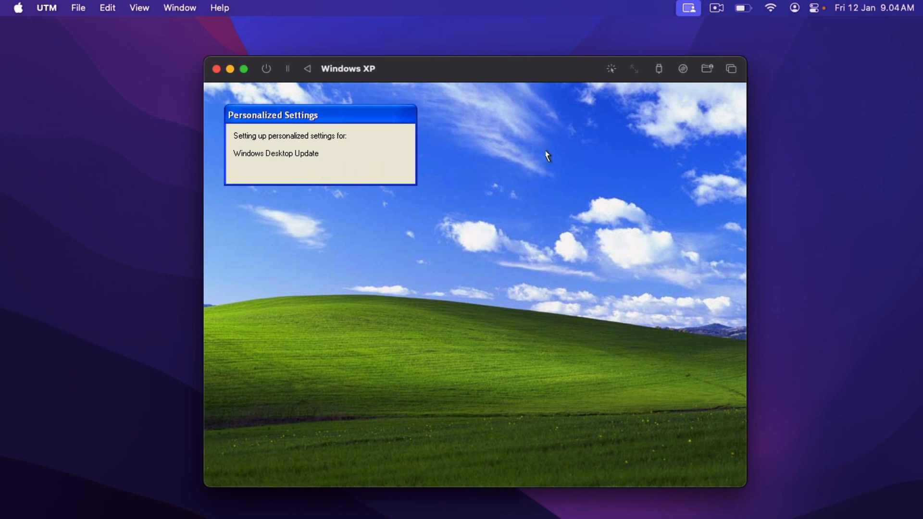
pyautogui.click(716, 8)
pyautogui.click(733, 56)
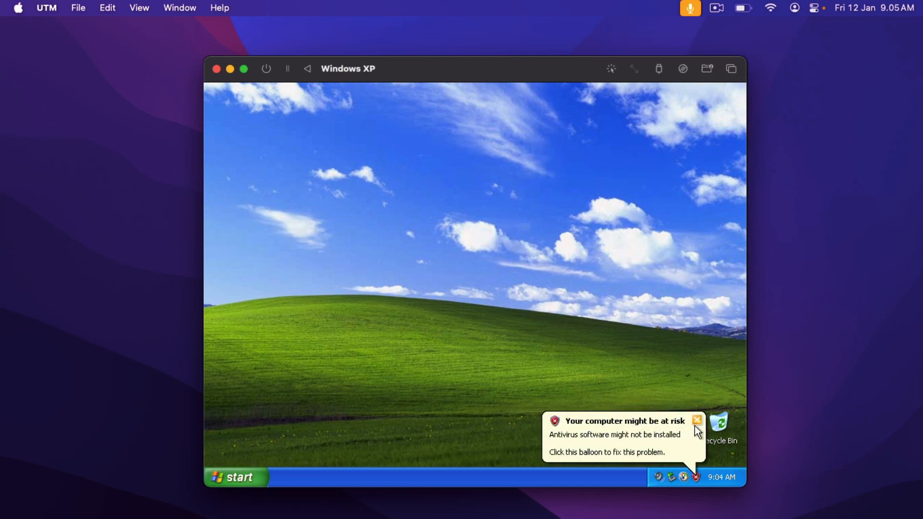
# - Dismiss the antivirus and Windows XP tour notifications, viewing the contents of the Start menu in between
pyautogui.click(696, 420)
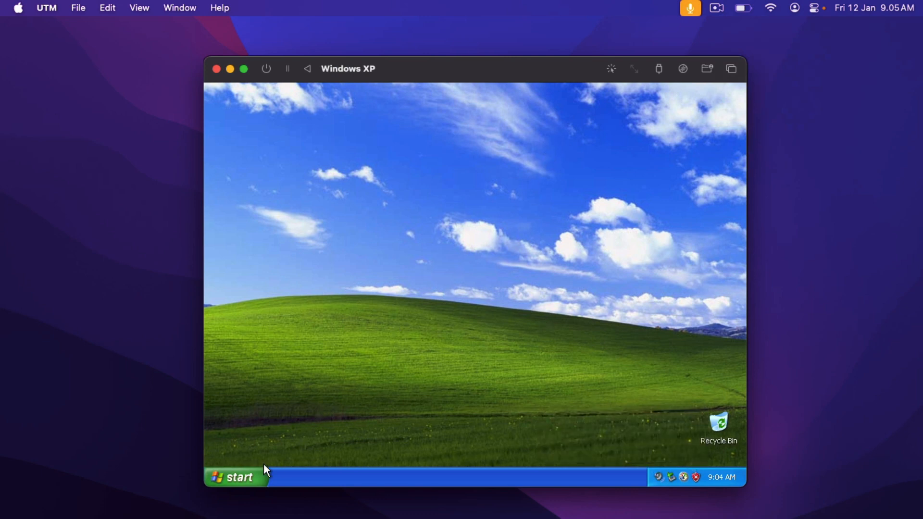
pyautogui.click(251, 475)
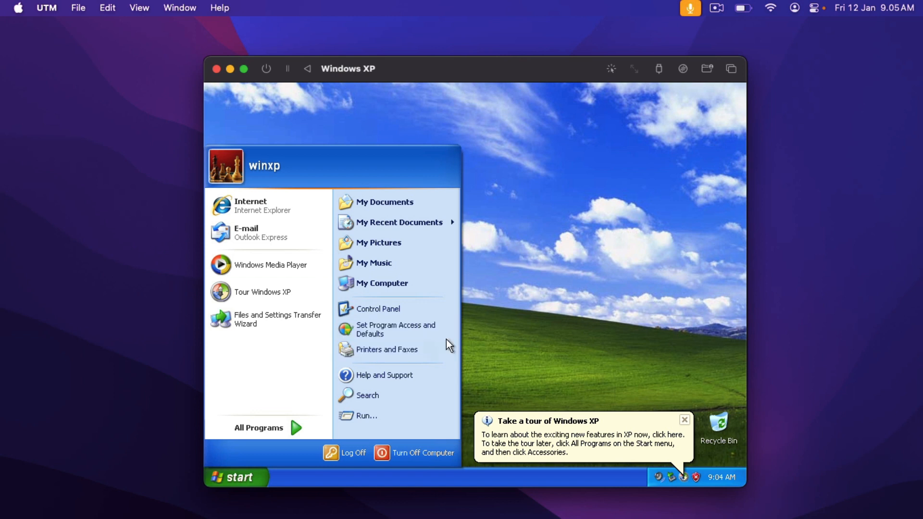
pyautogui.click(580, 324)
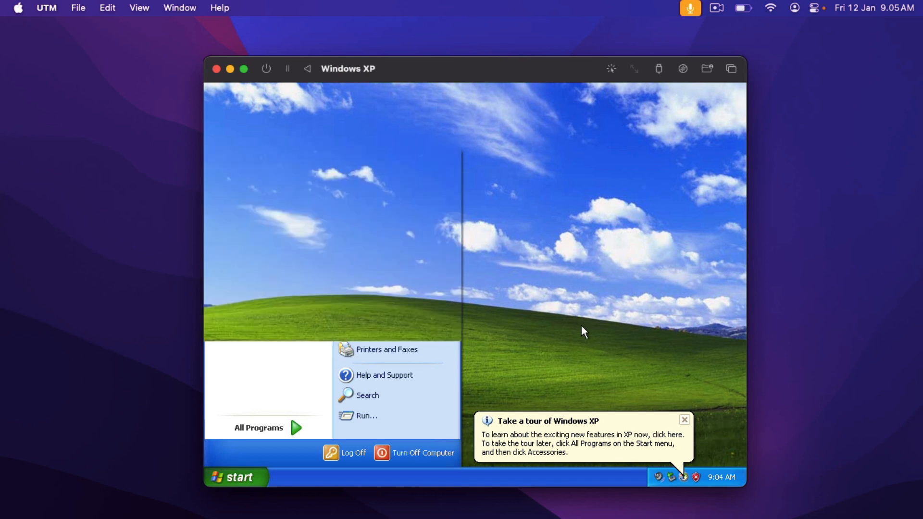
pyautogui.click(686, 419)
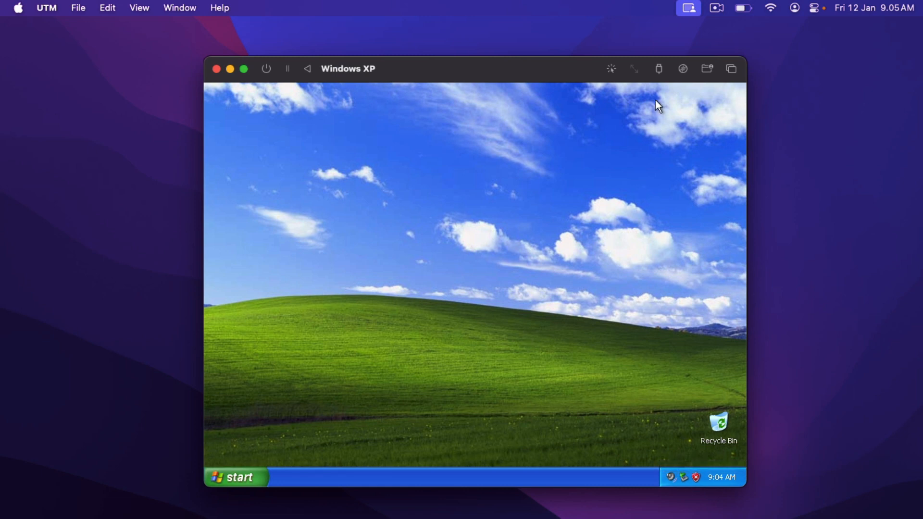
# - View the virtual machine's USB device options and its details in the UTM library window, and minimize that window
pyautogui.click(658, 68)
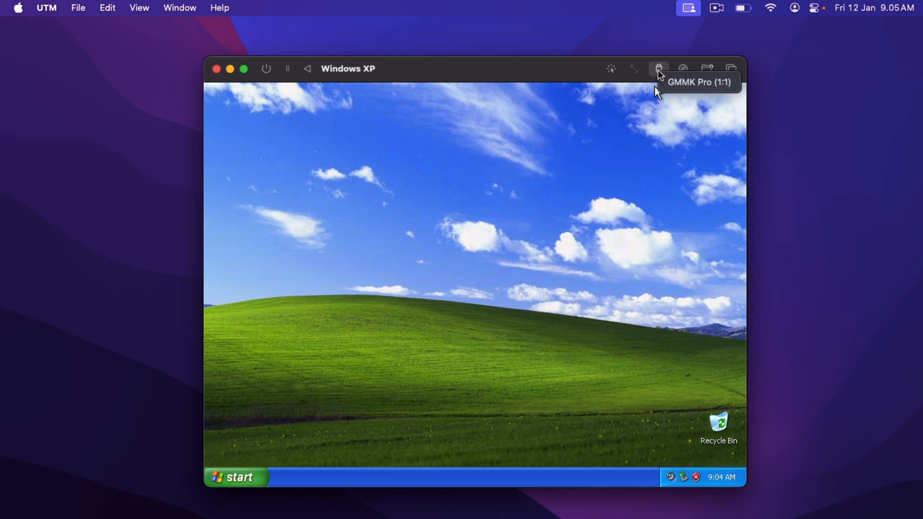
pyautogui.click(693, 84)
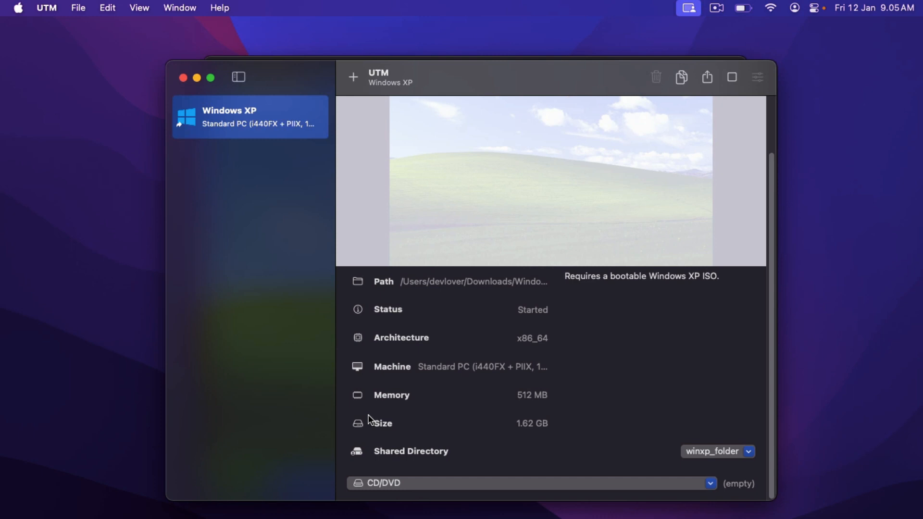
pyautogui.click(197, 80)
# - Switch to Chrome, exit the Persiapan slide presentation and view the UTM website's home page
pyautogui.hotkey('ctrl', 'Up')
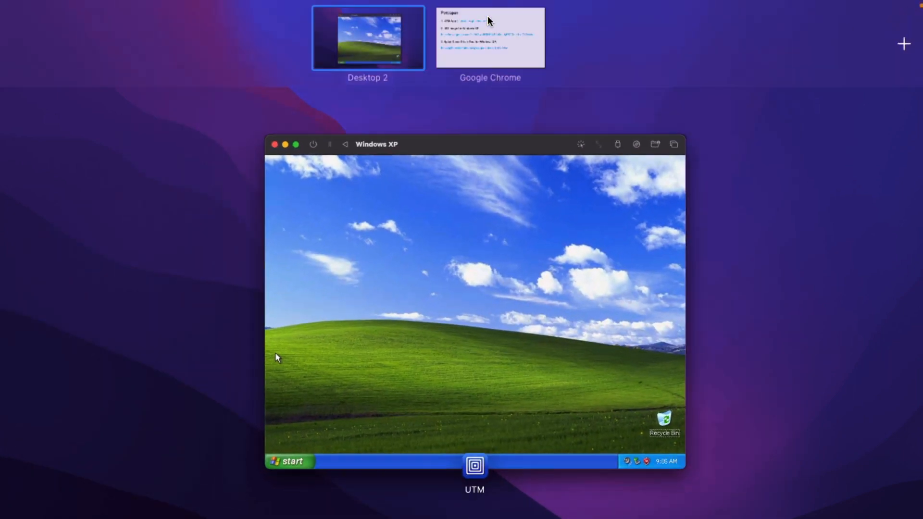
pyautogui.click(488, 22)
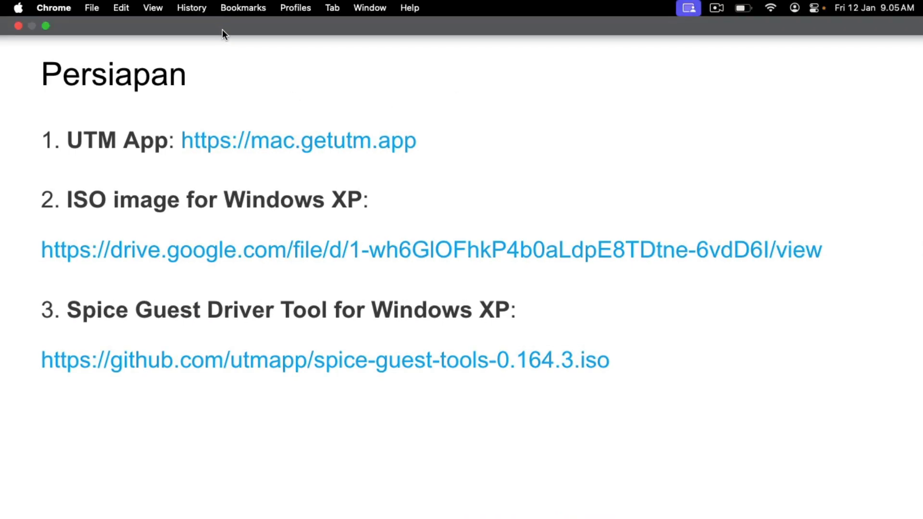
pyautogui.press('Escape')
pyautogui.click(173, 34)
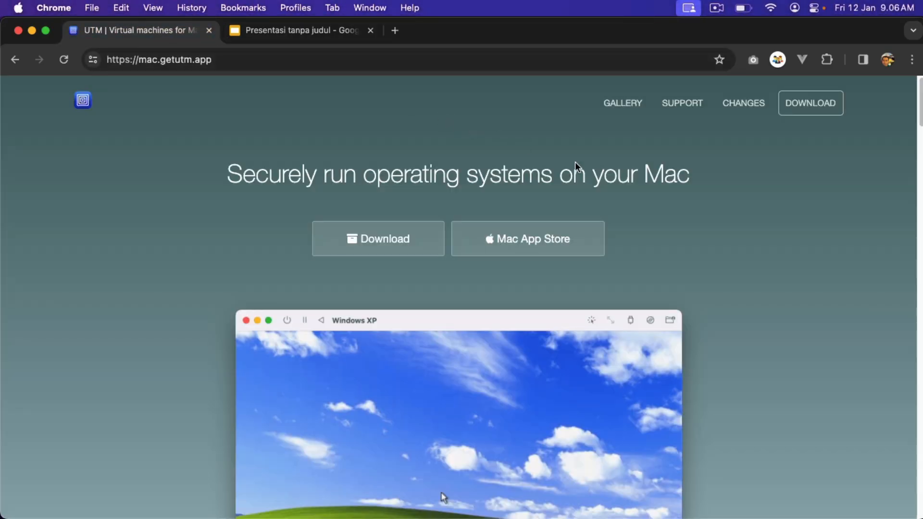
# - Open the Windows XP template page from the gallery on the UTM website
pyautogui.scroll(-2, 575, 324)
pyautogui.scroll(2, 595, 143)
pyautogui.click(629, 106)
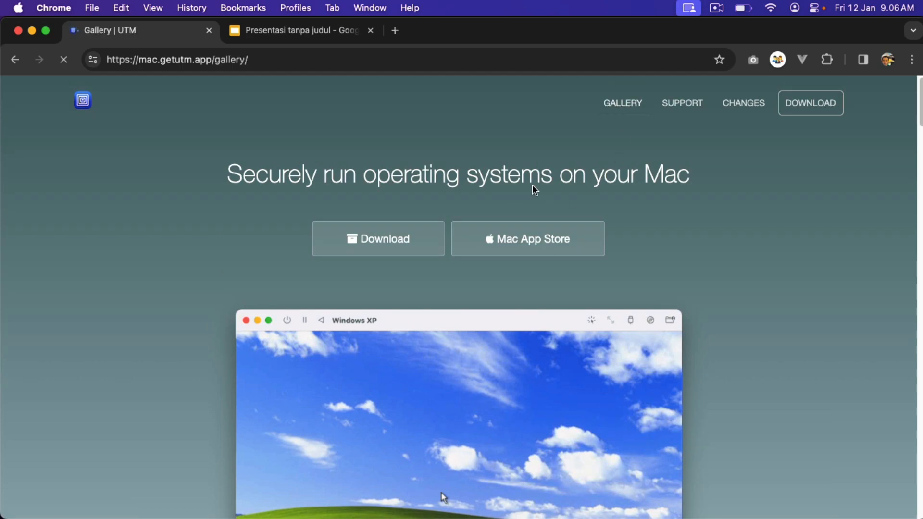
pyautogui.scroll(-20, 532, 187)
pyautogui.scroll(-3, 464, 293)
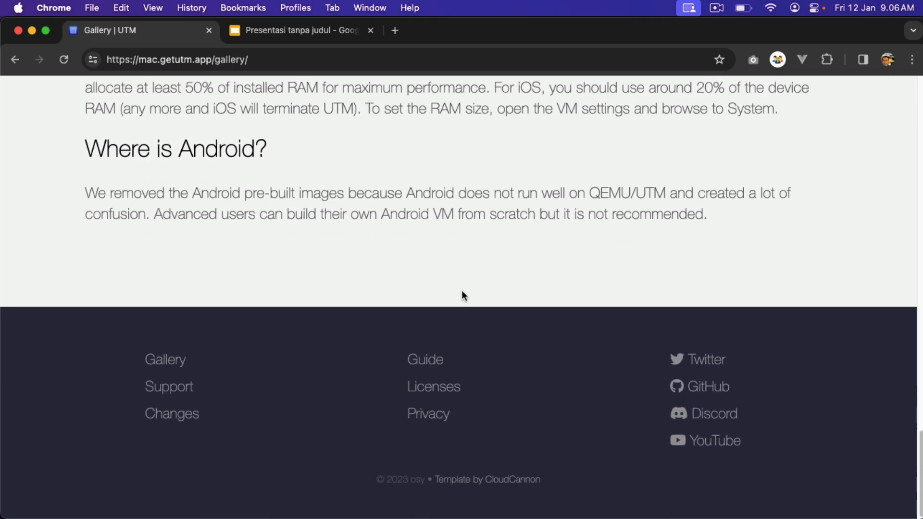
pyautogui.scroll(20, 471, 288)
pyautogui.scroll(-10, 498, 252)
pyautogui.scroll(-9, 497, 253)
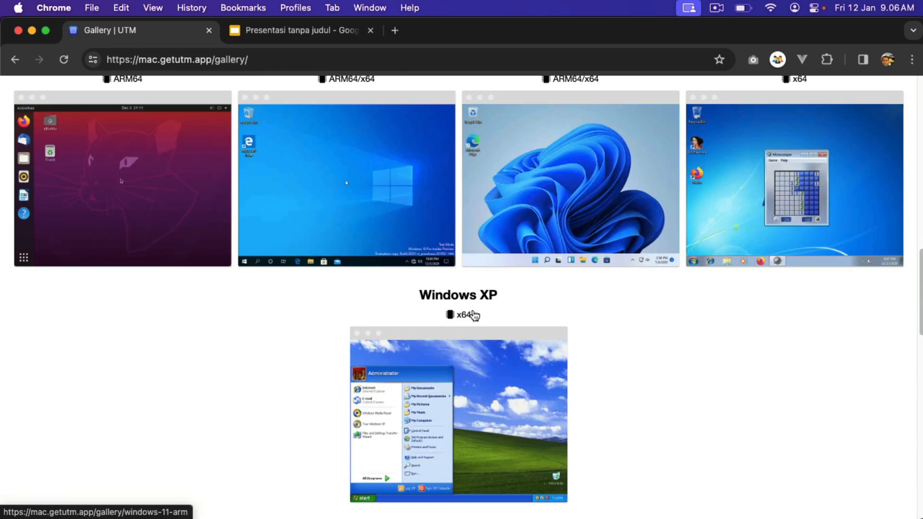
pyautogui.click(475, 319)
# - Review the Windows XP template page's specifications, requirements and installation instructions, including the SPICE tools ISO steps
pyautogui.scroll(-1, 471, 259)
pyautogui.scroll(-6, 500, 305)
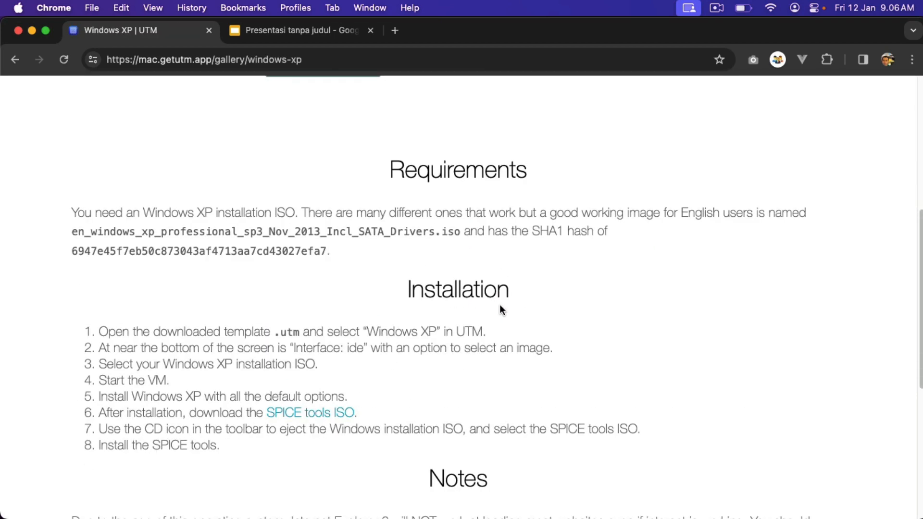
pyautogui.moveTo(180, 257); pyautogui.dragTo(295, 257)
pyautogui.scroll(-1, 312, 301)
pyautogui.scroll(-5, 311, 302)
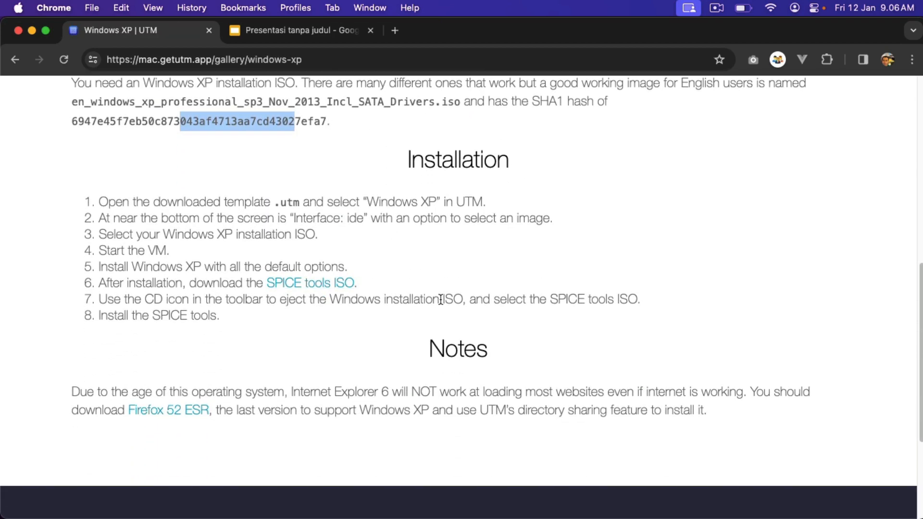
pyautogui.click(312, 301)
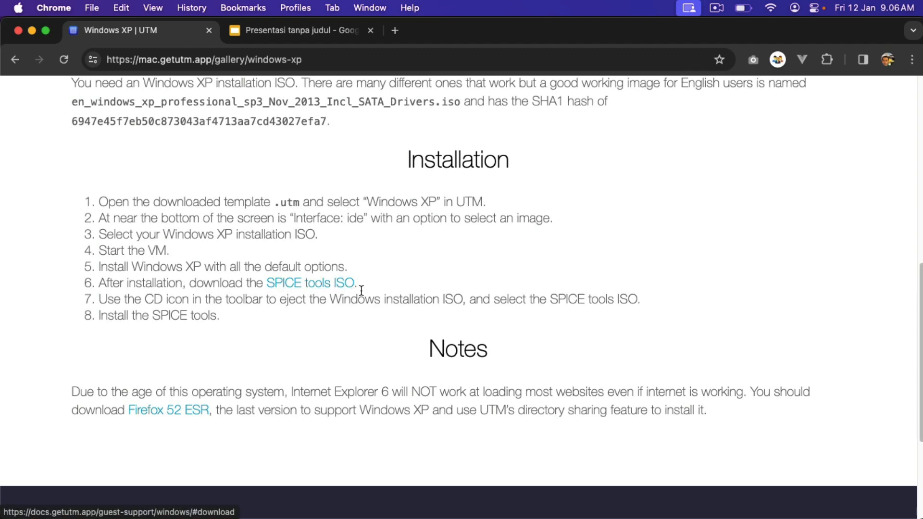
pyautogui.scroll(3, 413, 292)
pyautogui.scroll(10, 413, 291)
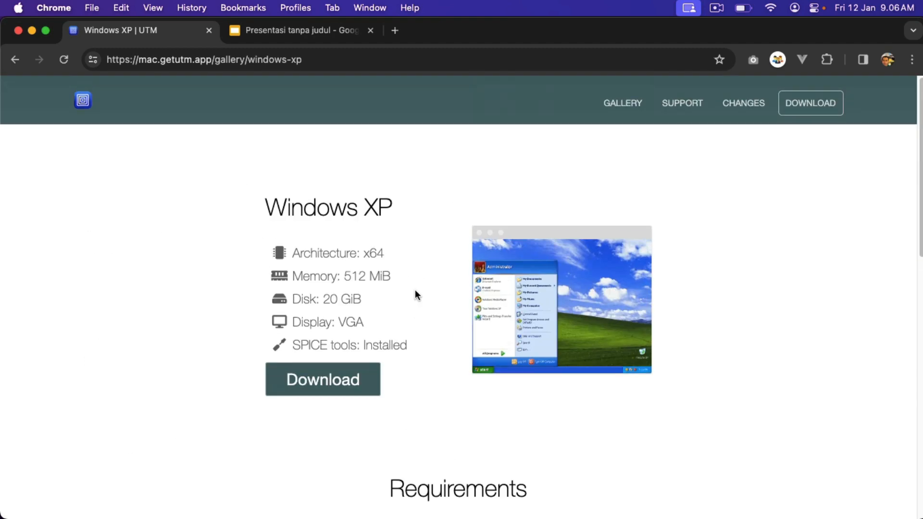
pyautogui.scroll(-8, 415, 294)
pyautogui.scroll(-9, 416, 294)
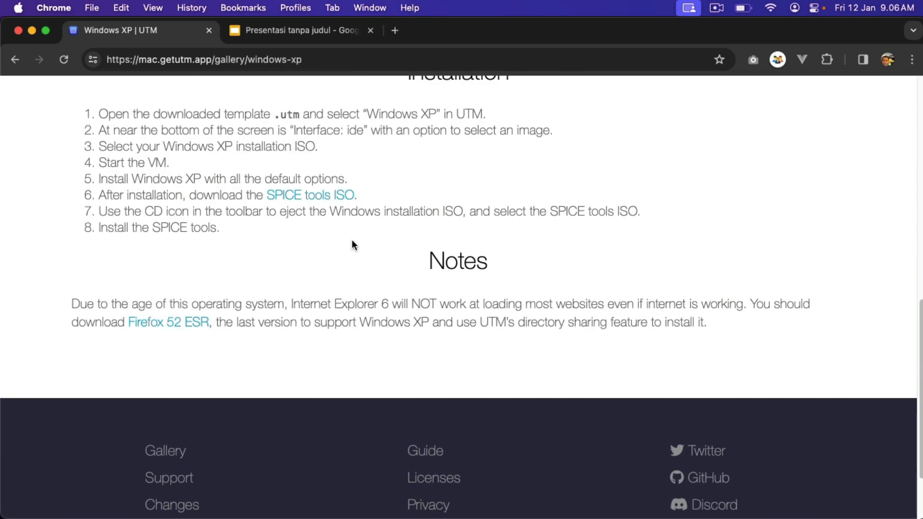
pyautogui.scroll(1, 360, 256)
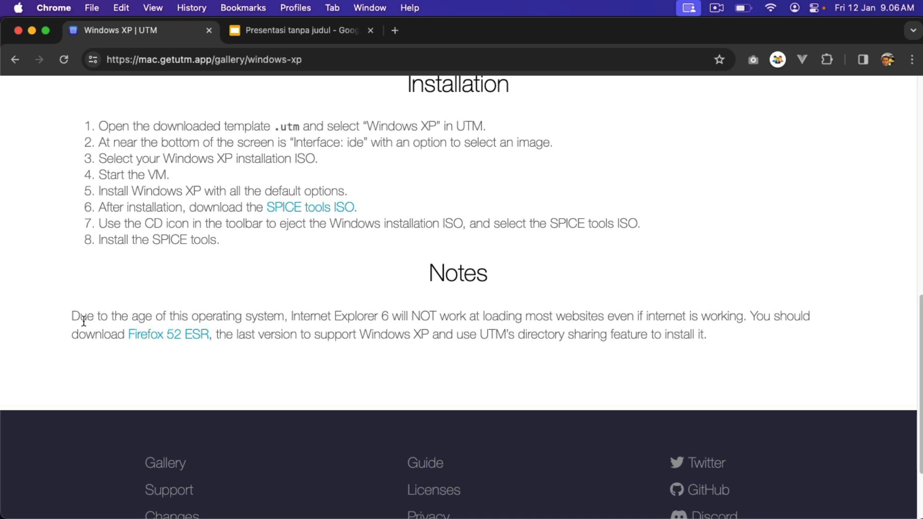
# - Read the page's note on Internet Explorer 6 and the age of the operating system, highlighting the browser's name
pyautogui.moveTo(84, 318); pyautogui.dragTo(258, 317)
pyautogui.click(299, 317)
pyautogui.moveTo(294, 321); pyautogui.dragTo(394, 318)
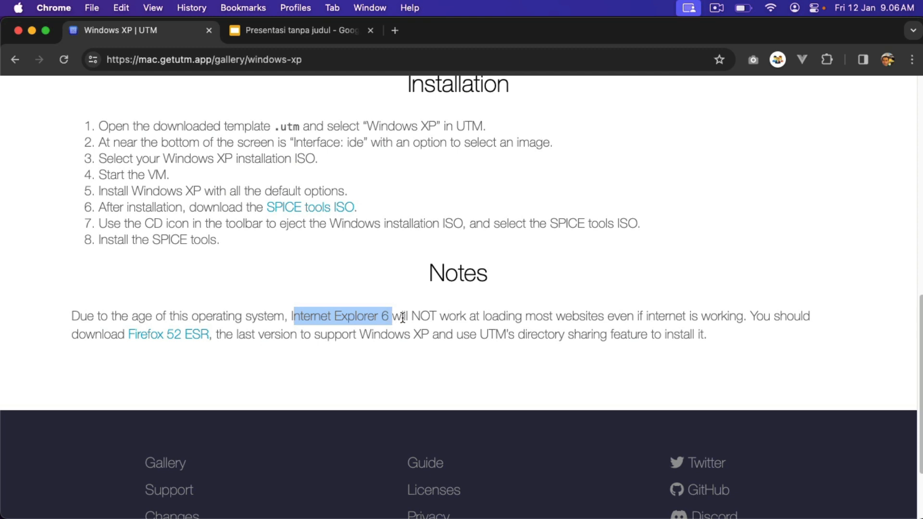
pyautogui.click(403, 318)
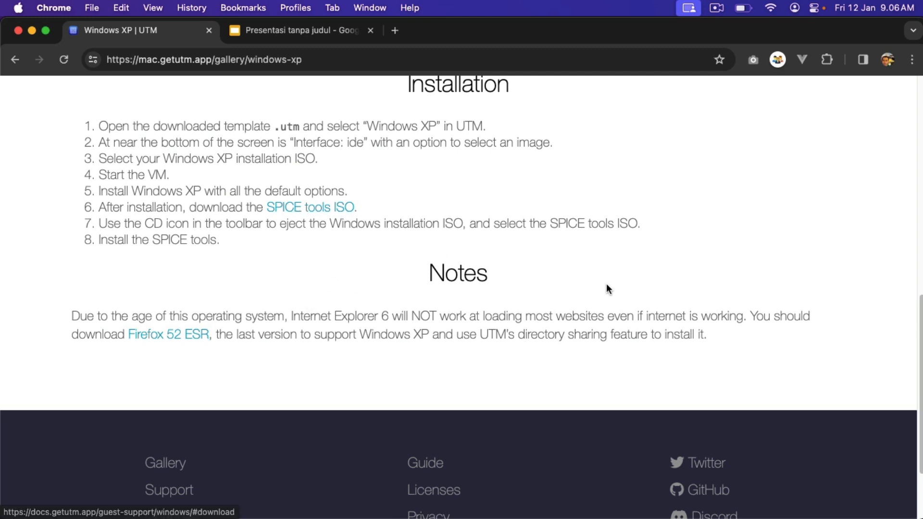
# - Switch to the Windows XP virtual machine window in UTM and view the contents of its Start menu
pyautogui.hotkey('ctrl', 'Up')
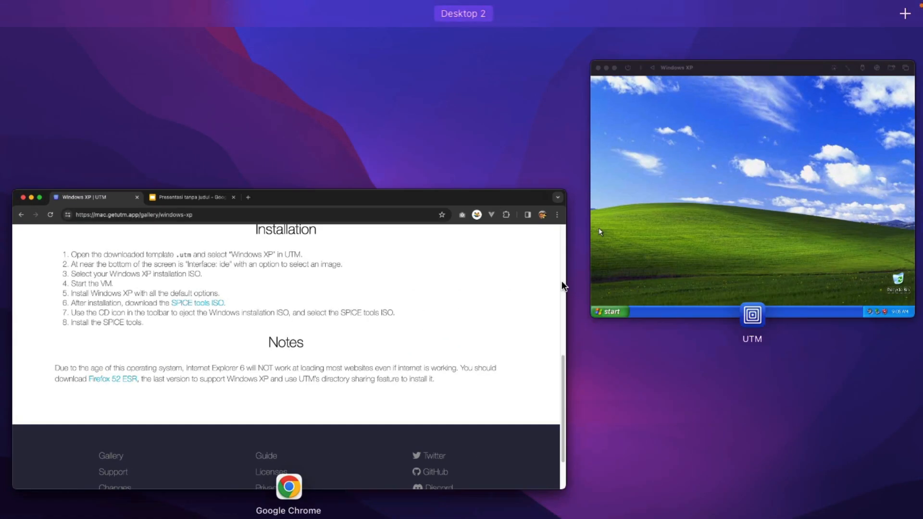
pyautogui.click(719, 224)
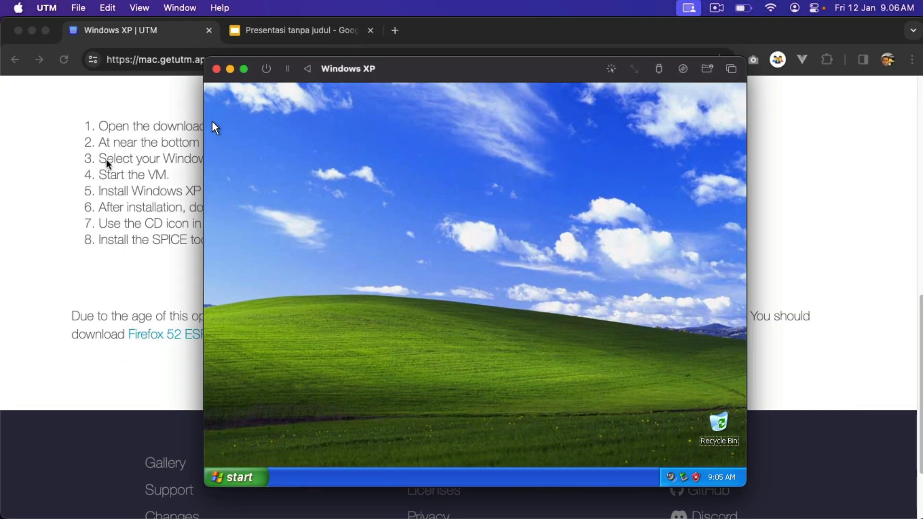
pyautogui.click(539, 298)
pyautogui.click(248, 480)
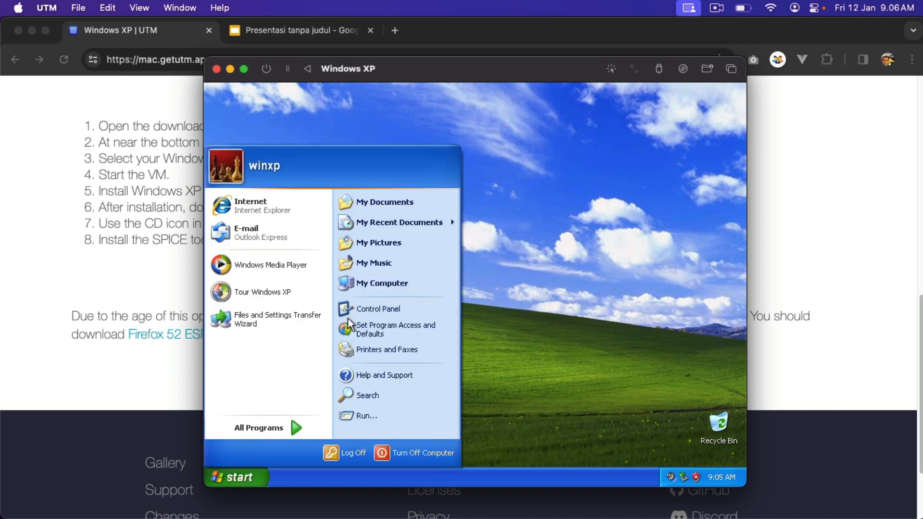
pyautogui.click(576, 305)
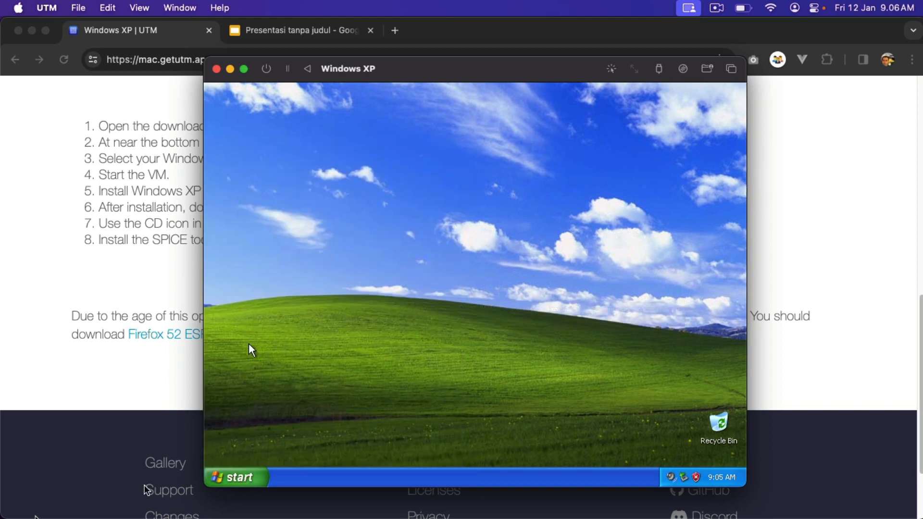
# - Open My Computer in Windows XP with the folder tree shown and try to open the GRTMPVOL_EN (D:) drive
pyautogui.click(254, 478)
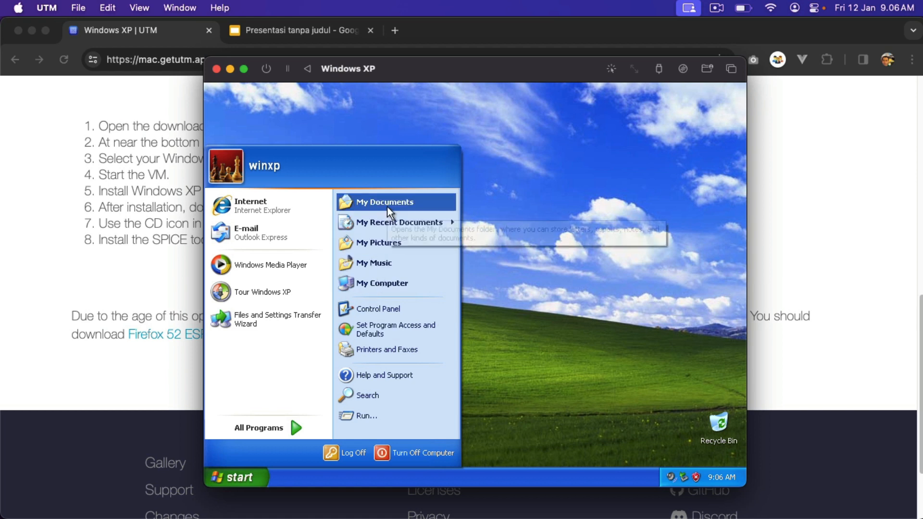
pyautogui.click(391, 282)
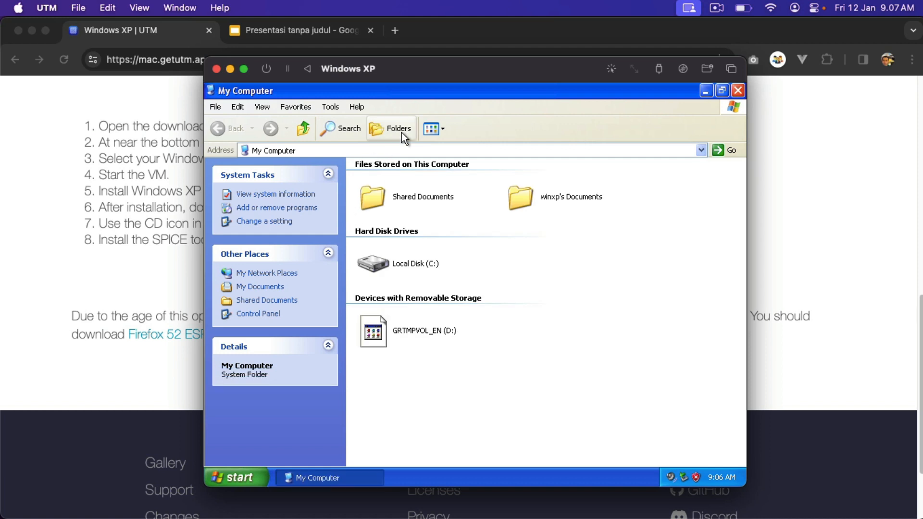
pyautogui.click(402, 132)
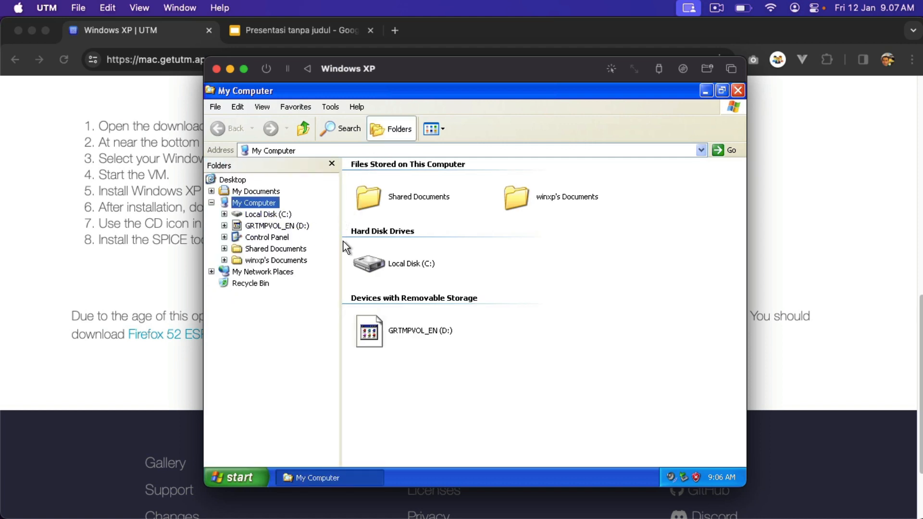
pyautogui.click(279, 226)
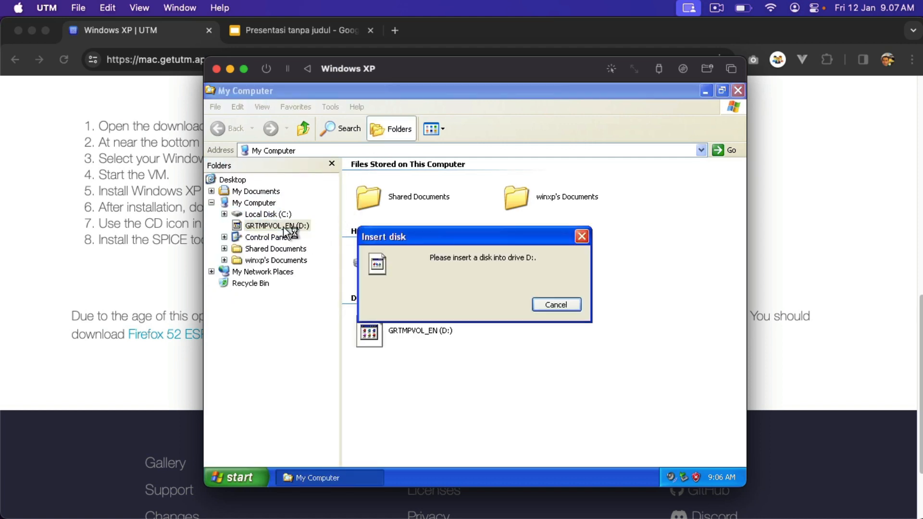
pyautogui.click(532, 304)
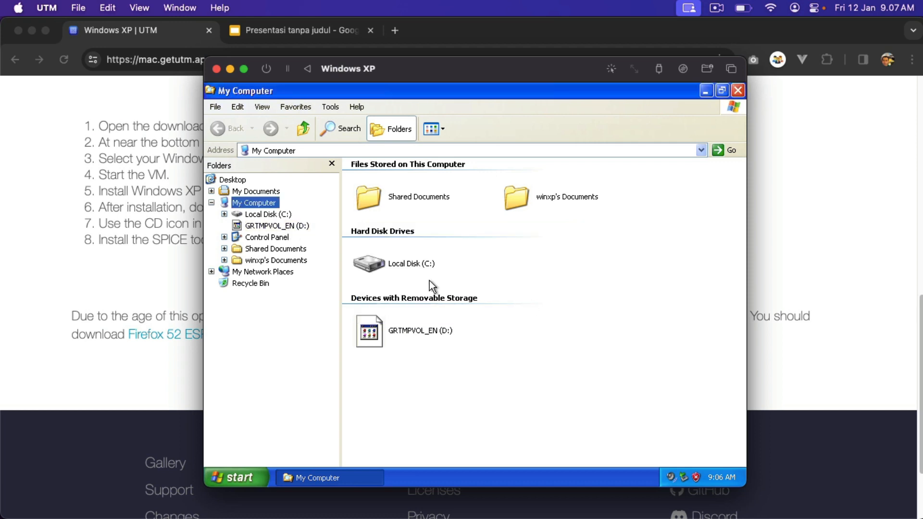
# - Browse Local Disk (C:), the user's documents folder and Shared Documents in the folder tree, ending on Local Disk (C:)
pyautogui.click(285, 215)
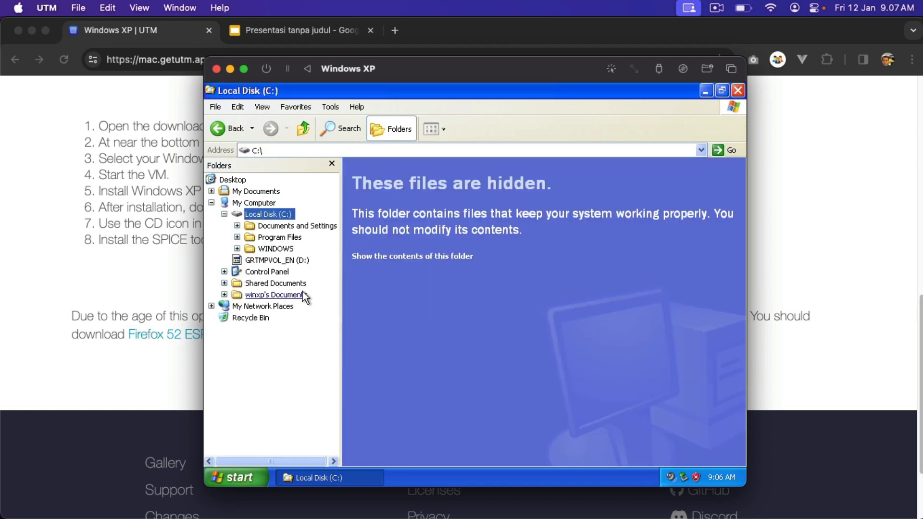
pyautogui.click(299, 299)
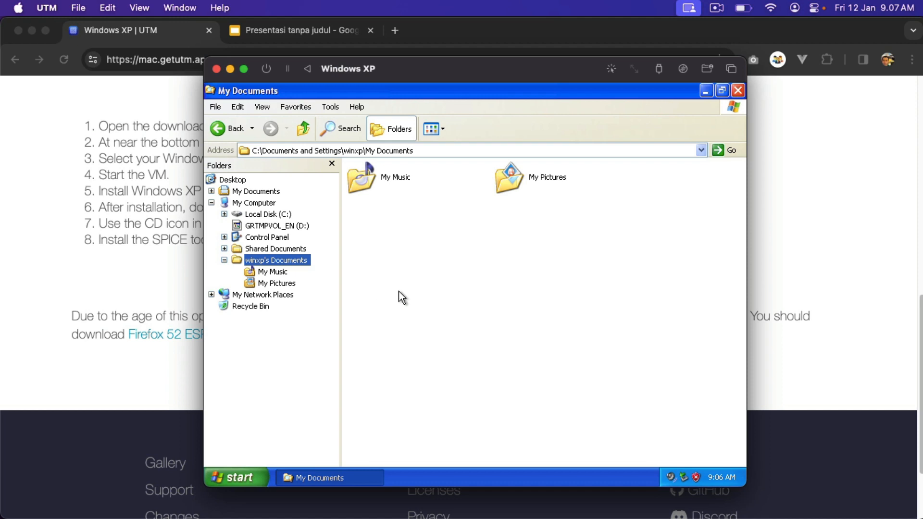
pyautogui.click(279, 249)
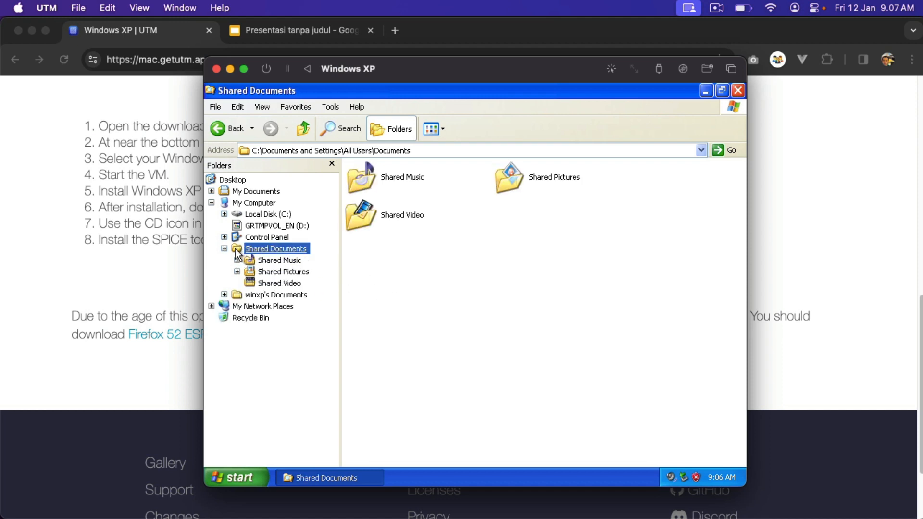
pyautogui.click(267, 214)
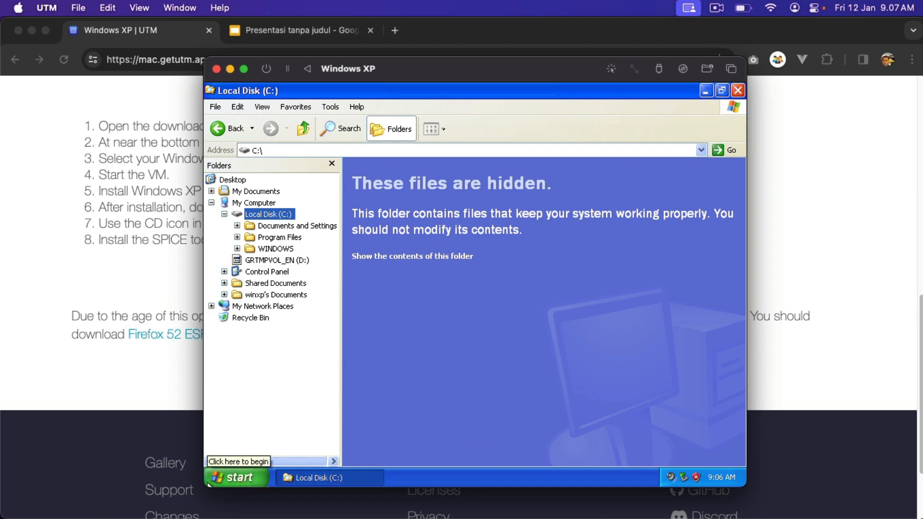
# - Switch to Finder and open winxp_folder inside the Mac's home folder
pyautogui.click(22, 502)
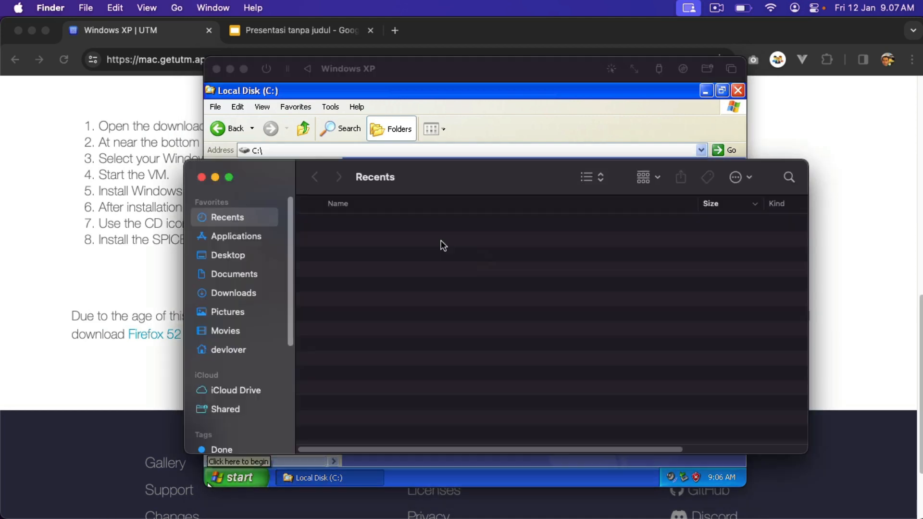
pyautogui.click(233, 346)
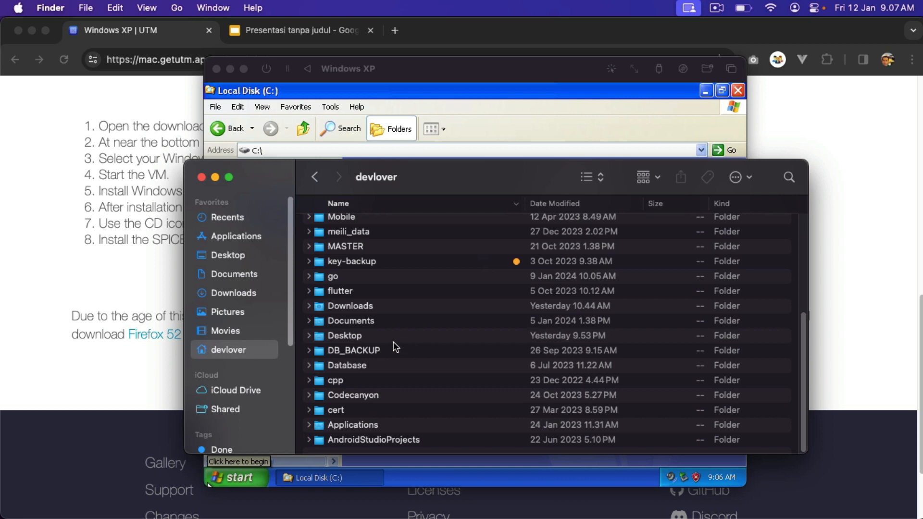
pyautogui.click(395, 286)
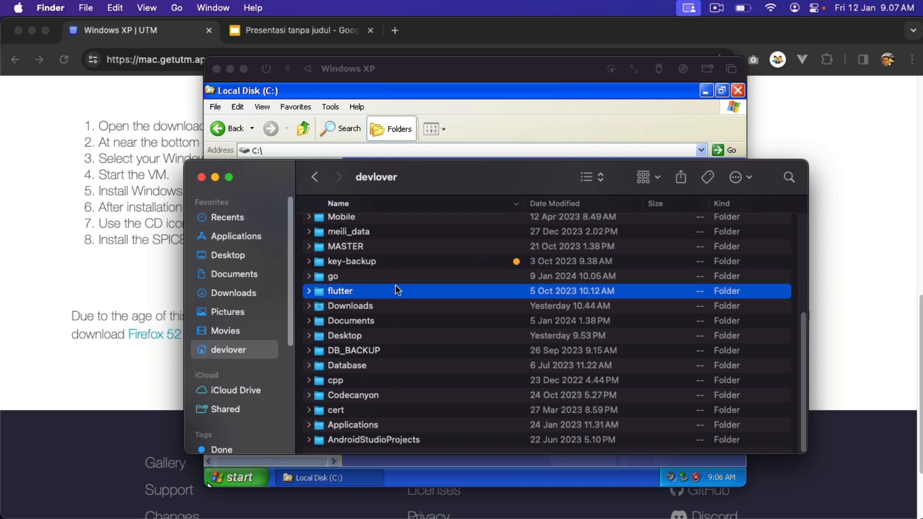
pyautogui.press('w')
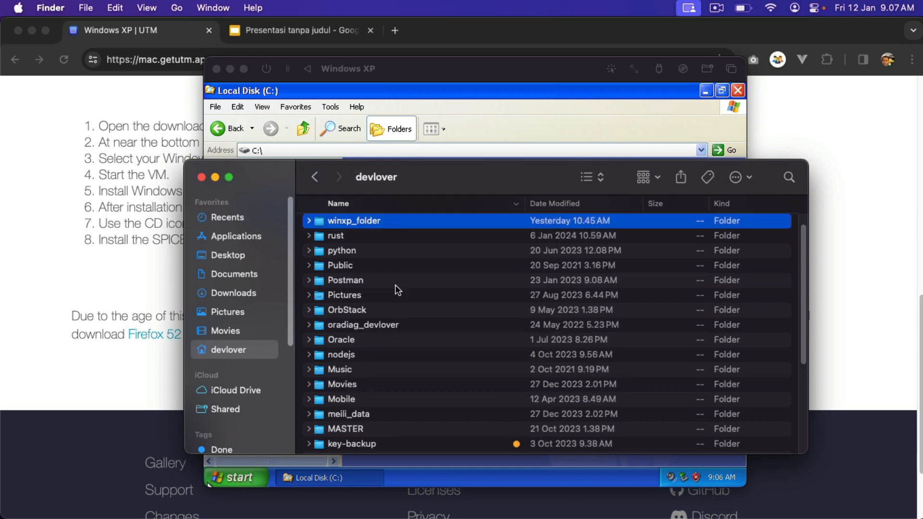
pyautogui.doubleClick(387, 221)
# - Create a new folder with the default name inside winxp_folder and close the Finder window
pyautogui.rightClick(434, 273)
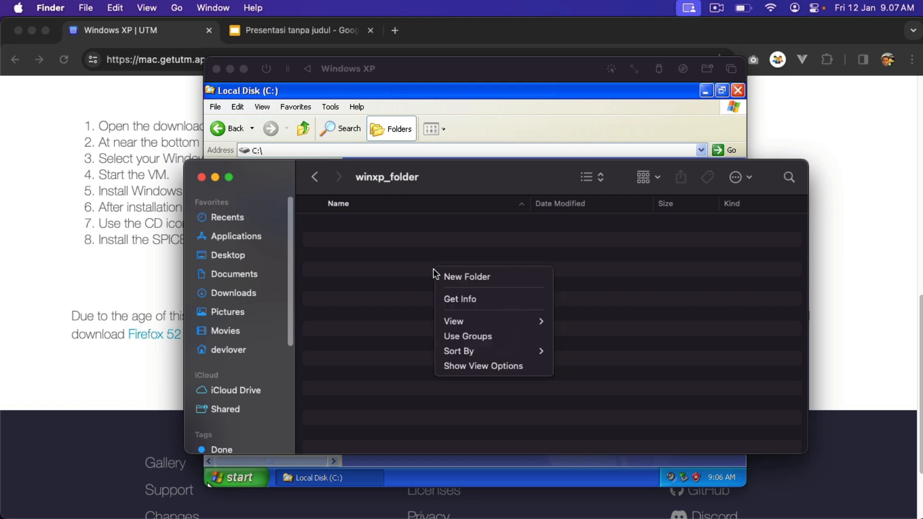
pyautogui.click(499, 280)
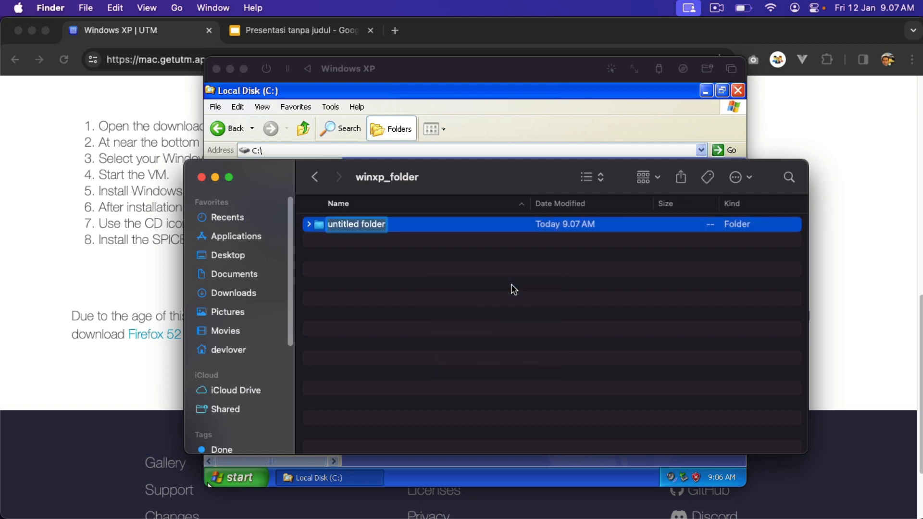
pyautogui.press('Return')
pyautogui.click(416, 280)
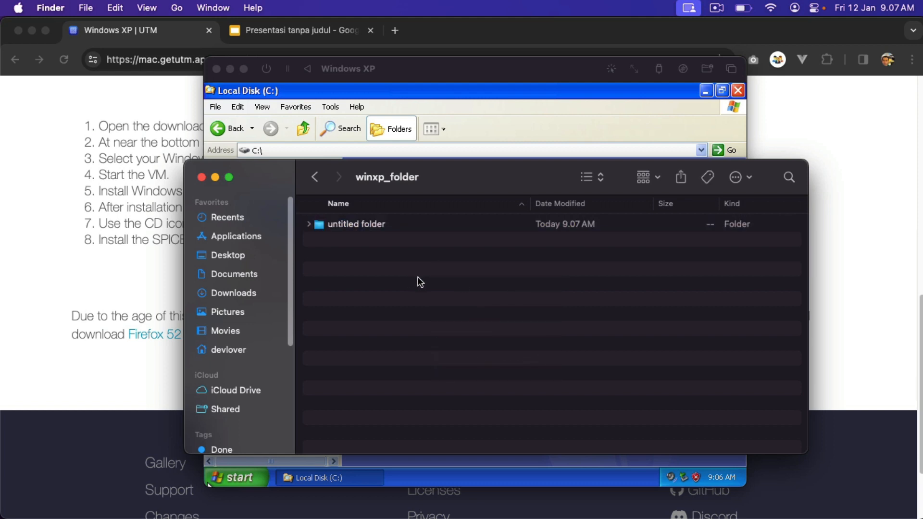
pyautogui.click(202, 176)
# - Return to the virtual machine to view Shared Documents, check the UTM library window, and bring the Windows XP window back to the front
pyautogui.click(388, 362)
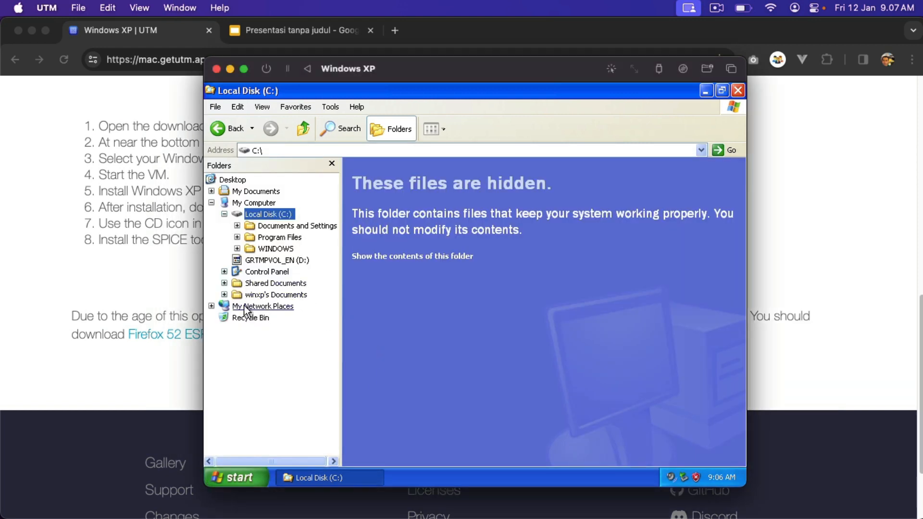
pyautogui.click(301, 284)
pyautogui.click(735, 56)
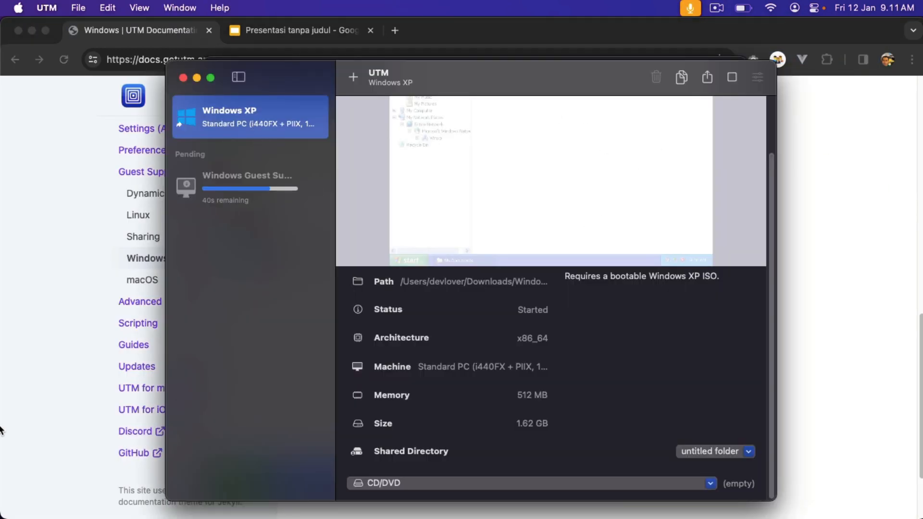
pyautogui.hotkey('ctrl', 'Up')
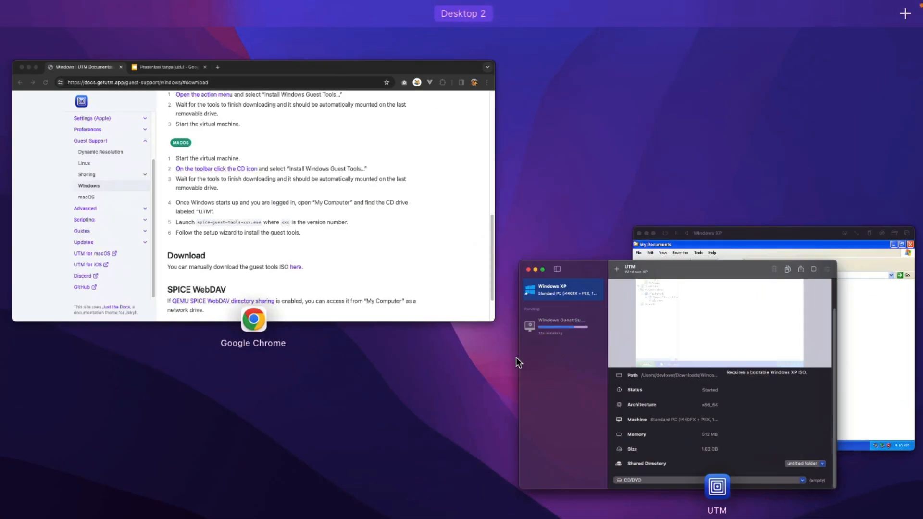
pyautogui.click(883, 318)
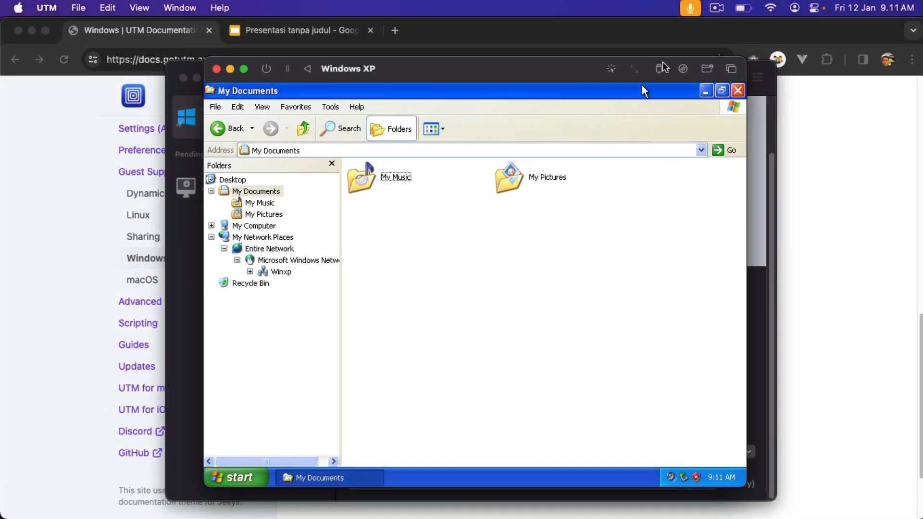
# - Check the virtual machine's drive image options and the guest tools download progress in the UTM library
pyautogui.click(682, 69)
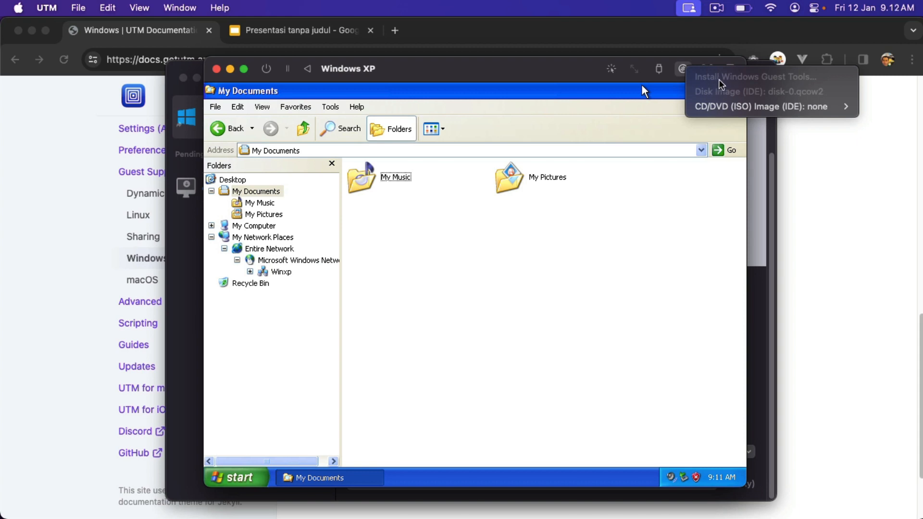
pyautogui.click(192, 247)
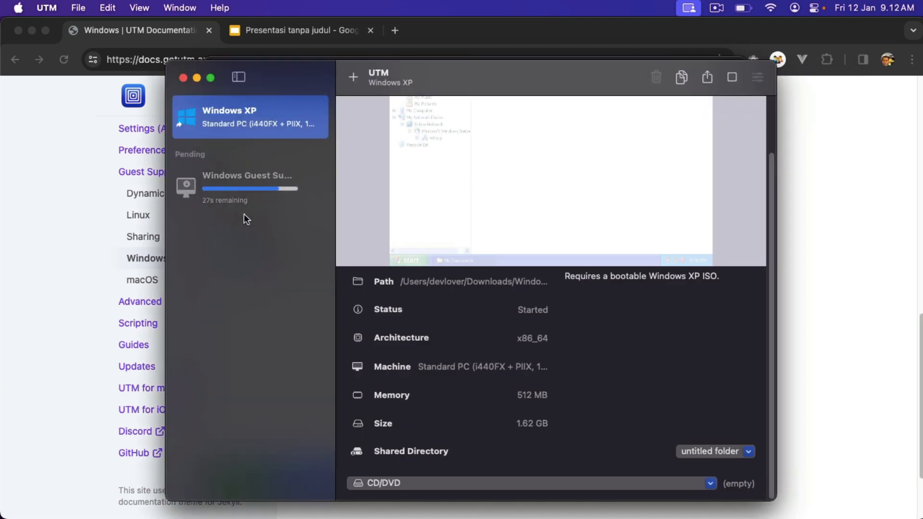
pyautogui.moveTo(242, 194)
# - Switch to Chrome and read the macOS instructions for installing Windows guest tools, plus the Download and SPICE WebDAV sections
pyautogui.click(156, 35)
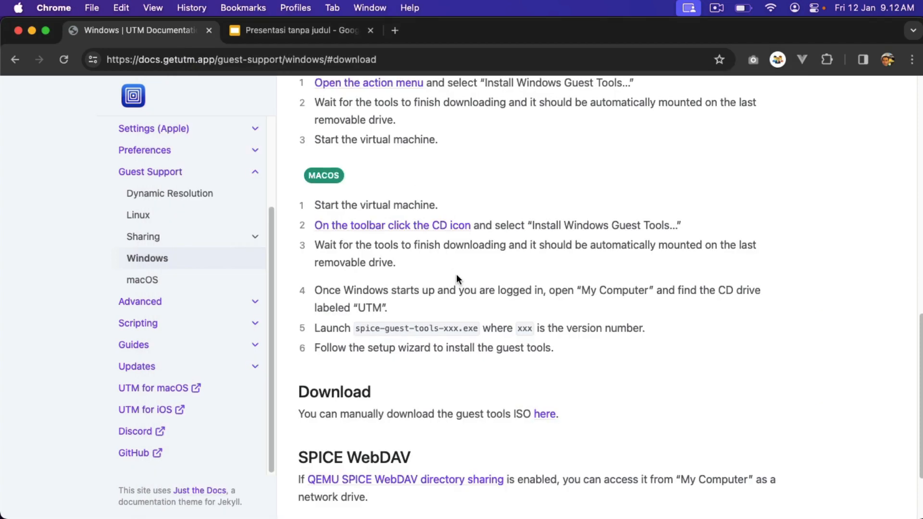
pyautogui.scroll(2, 399, 240)
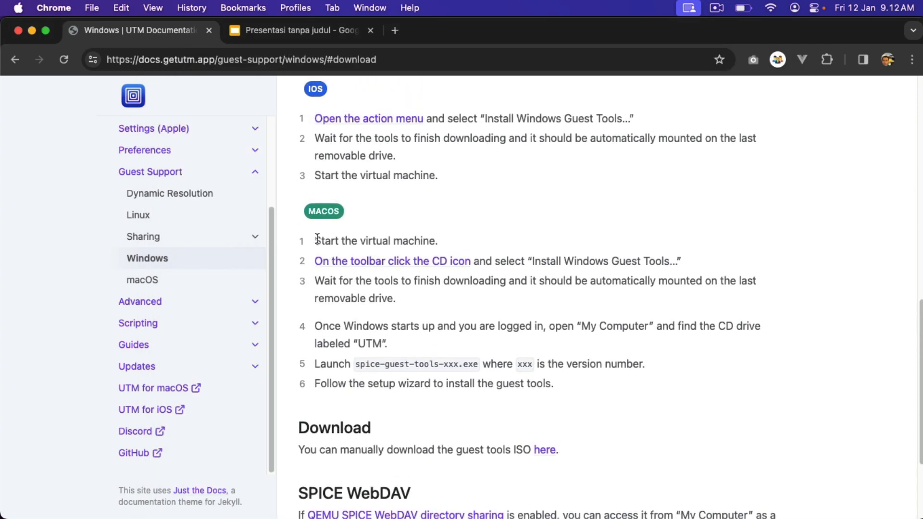
pyautogui.moveTo(316, 240); pyautogui.dragTo(563, 384)
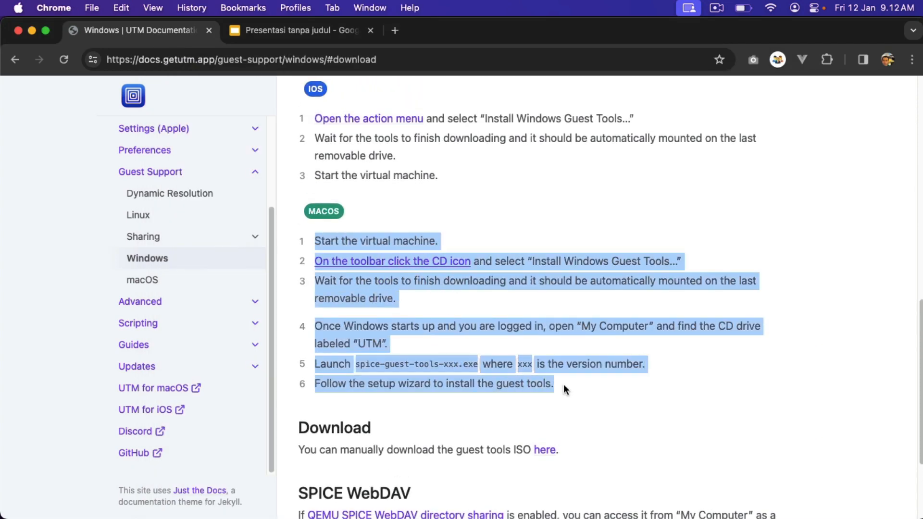
pyautogui.click(450, 294)
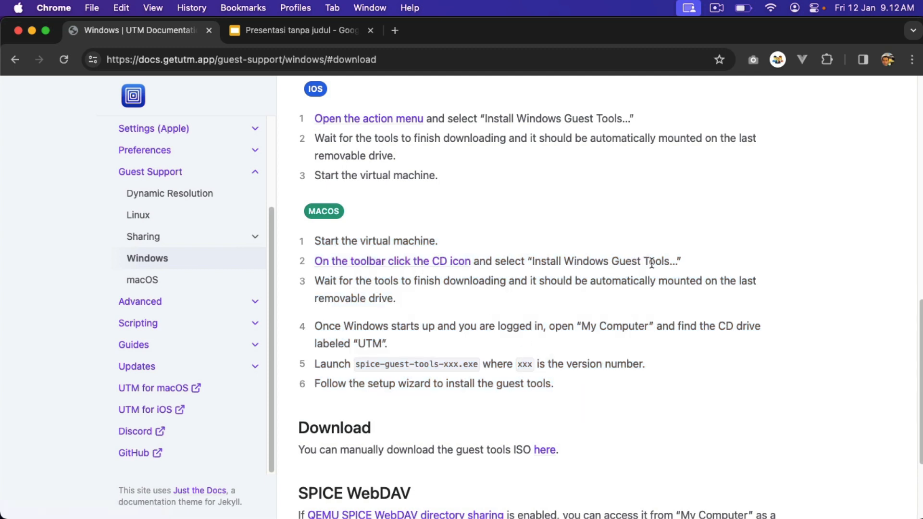
pyautogui.scroll(-5, 524, 344)
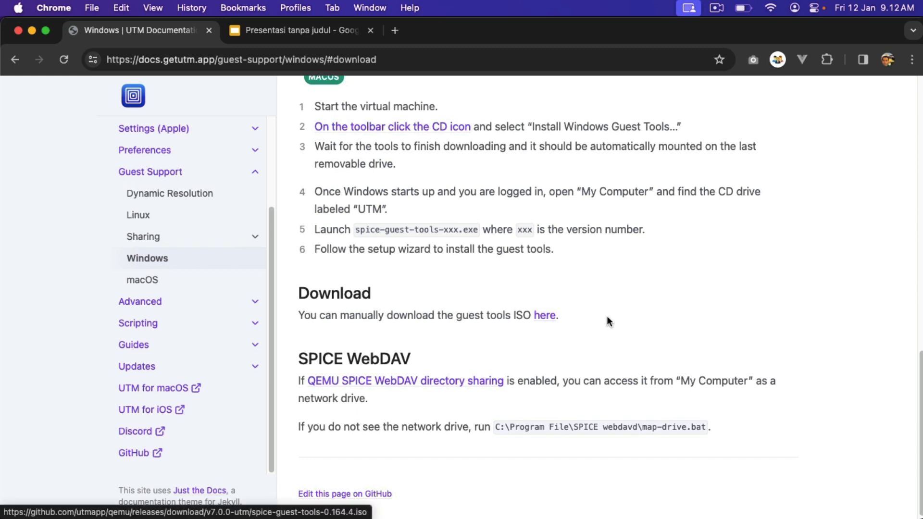
pyautogui.scroll(3, 501, 287)
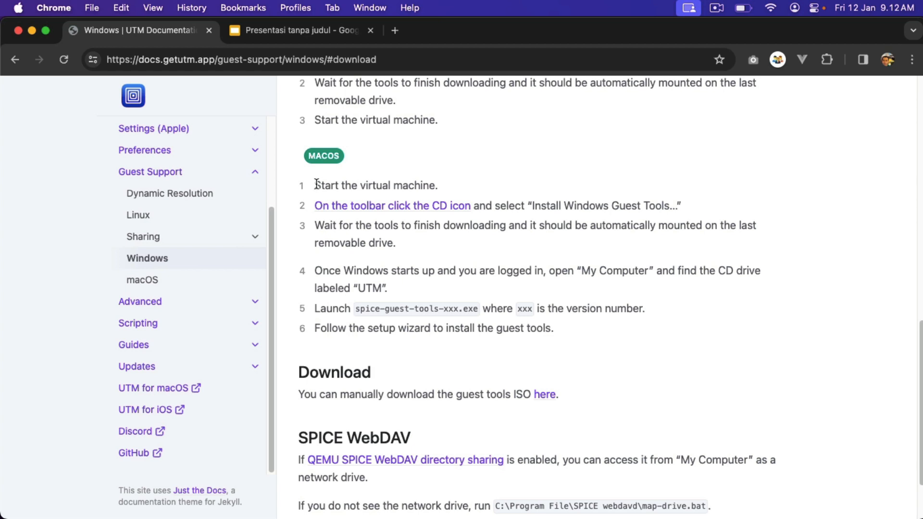
pyautogui.moveTo(316, 184); pyautogui.dragTo(459, 183)
pyautogui.click(506, 193)
# - Switch to the UTM library, move its window aside, and bring the Windows XP window to the front
pyautogui.hotkey('ctrl', 'Up')
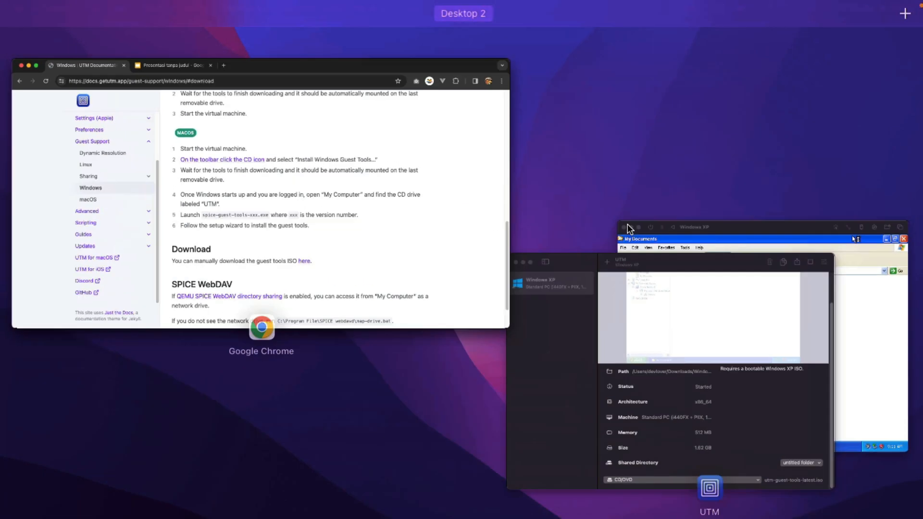
pyautogui.click(643, 255)
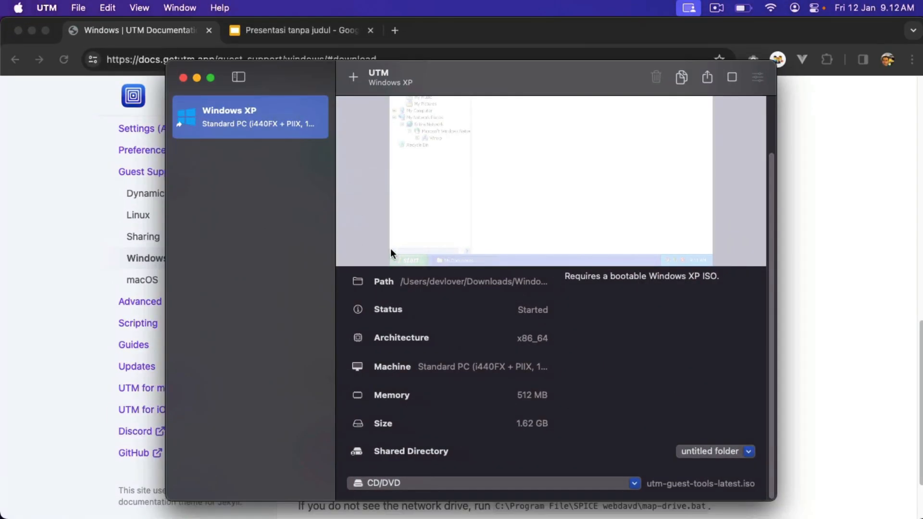
pyautogui.moveTo(459, 80); pyautogui.dragTo(421, 75)
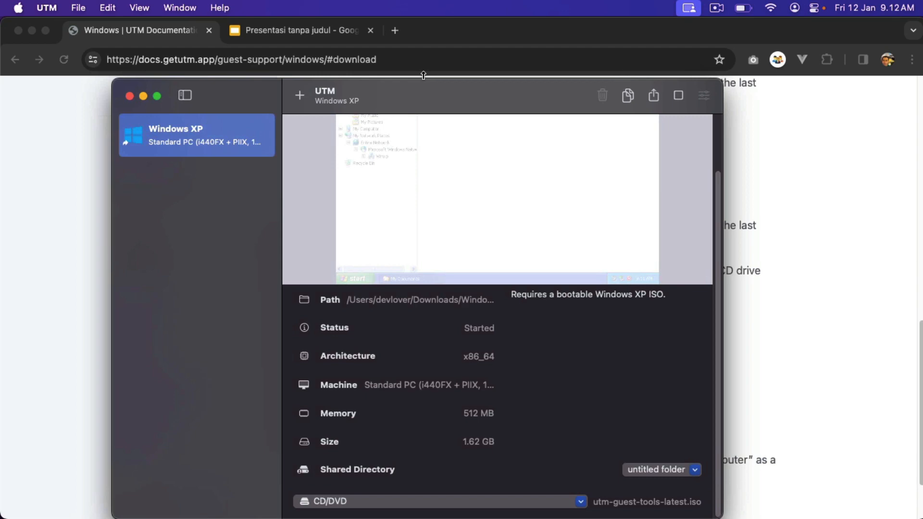
pyautogui.hotkey('ctrl', 'Up')
pyautogui.click(851, 291)
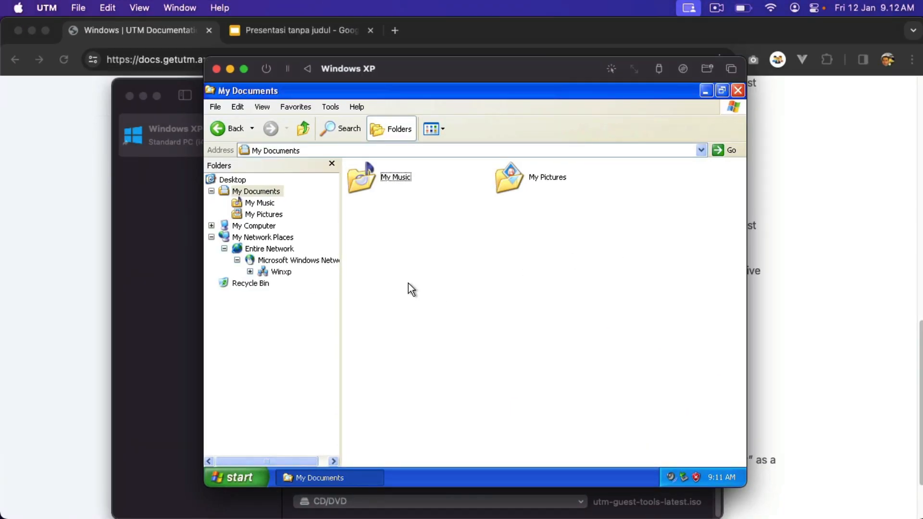
# - View the virtual machine's shared folder chooser, cancel it, and check the image mounted in the CD/DVD drive
pyautogui.click(707, 69)
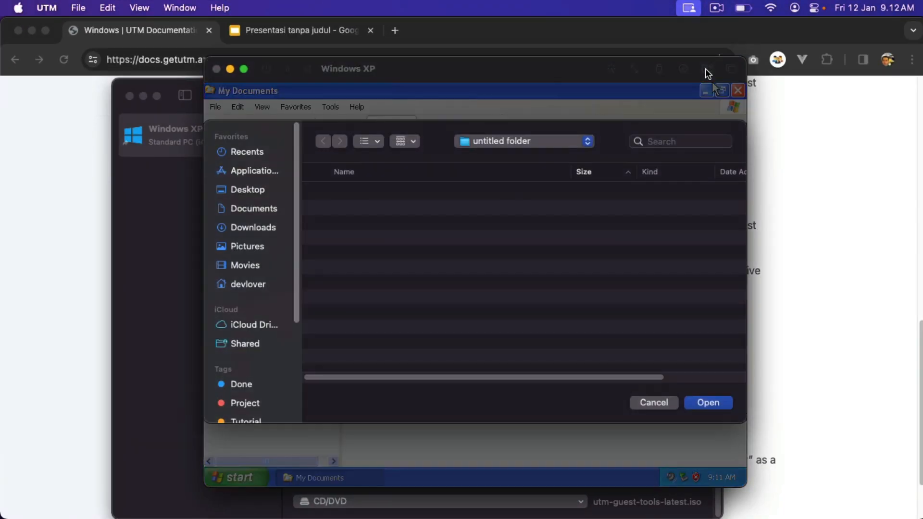
pyautogui.click(652, 403)
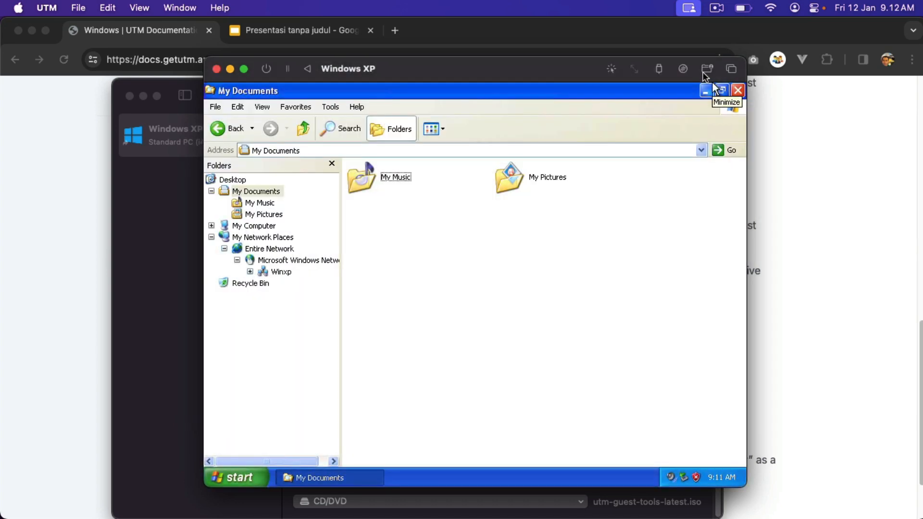
pyautogui.click(683, 69)
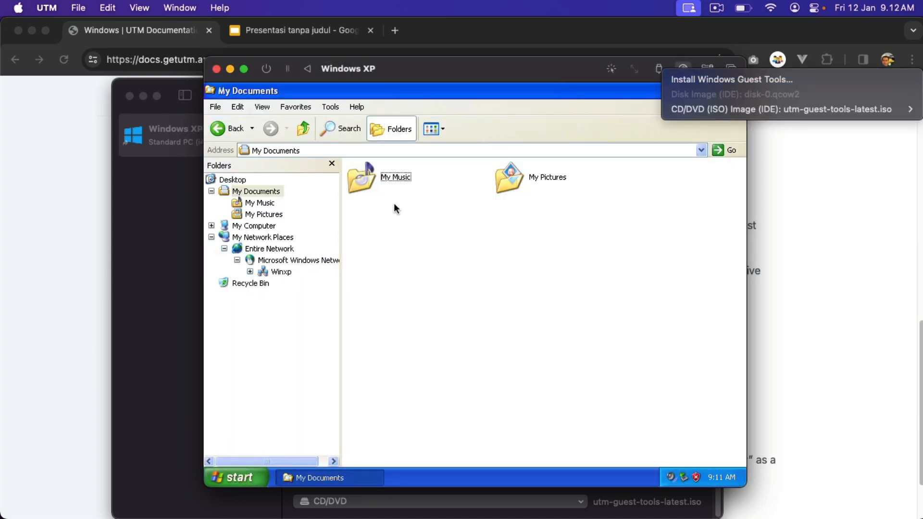
# - Review the documentation step about finding the UTM CD drive in Chrome, and return to the Windows XP window
pyautogui.click(95, 208)
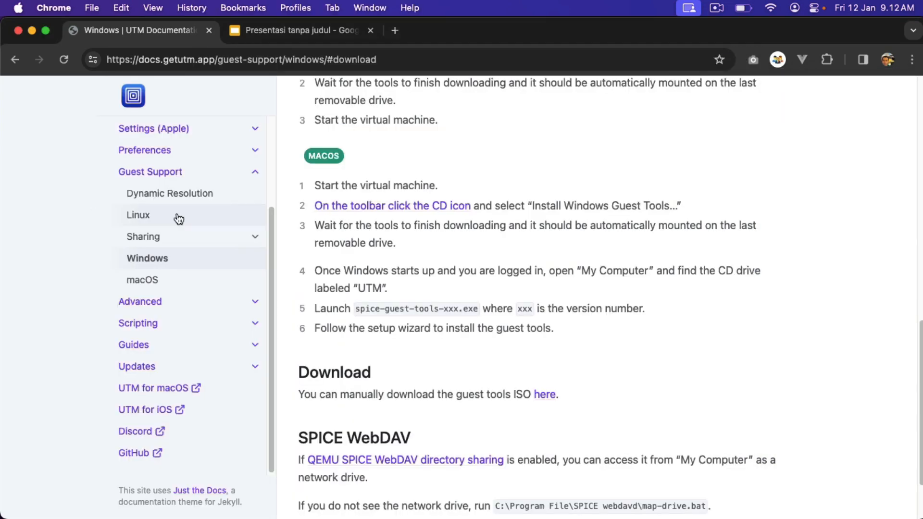
pyautogui.moveTo(315, 271); pyautogui.dragTo(524, 279)
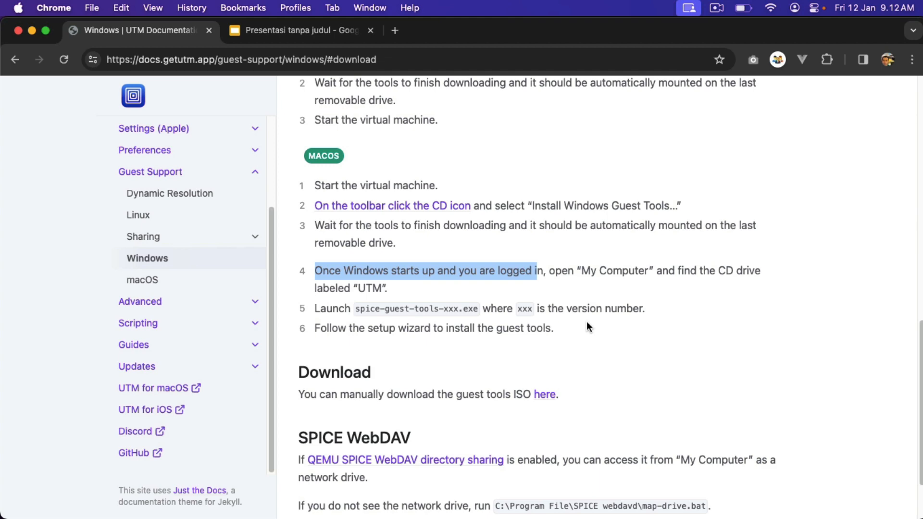
pyautogui.hotkey('ctrl', 'Up')
pyautogui.click(324, 385)
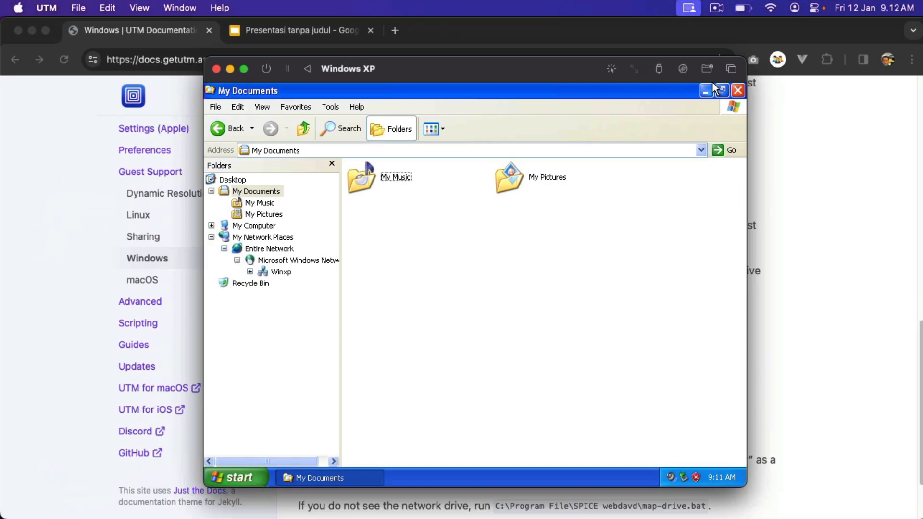
pyautogui.click(716, 7)
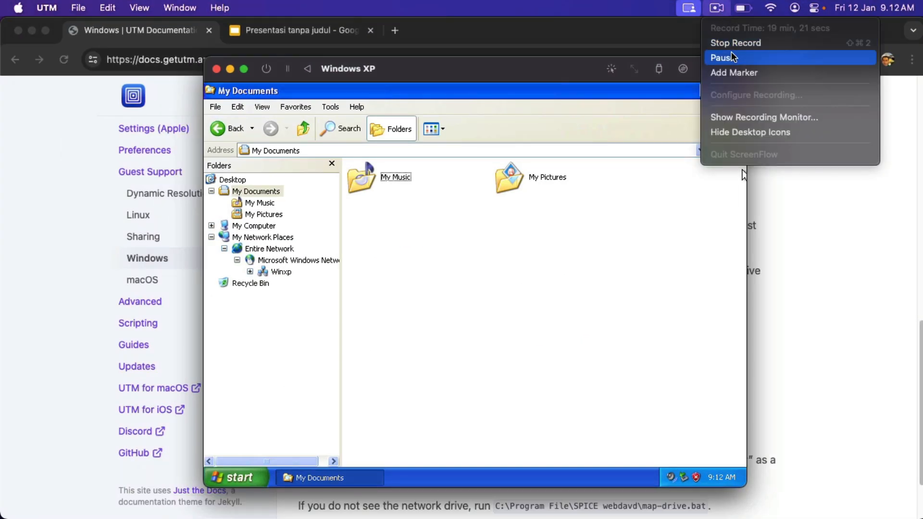
pyautogui.click(732, 57)
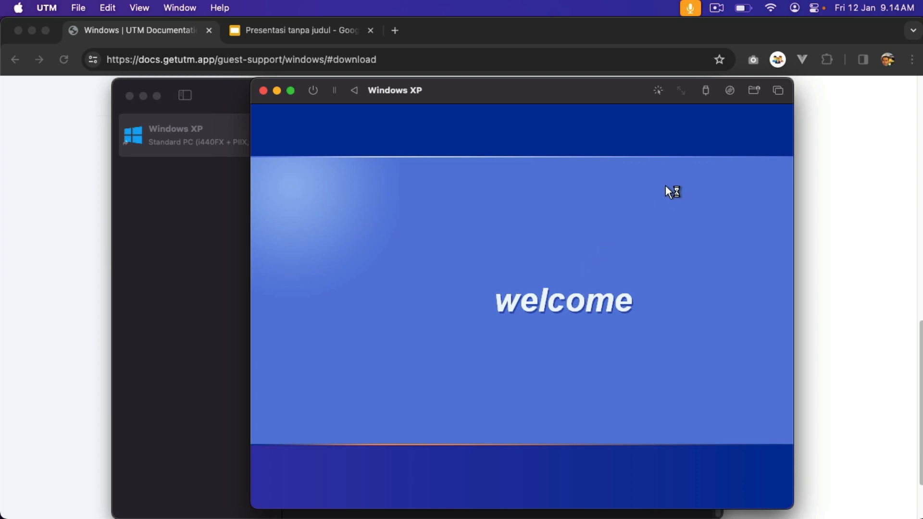
# - Move the virtual machine window aside, open My Computer with the folder tree shown, and open the UTM (D:) drive
pyautogui.moveTo(505, 93); pyautogui.dragTo(558, 102)
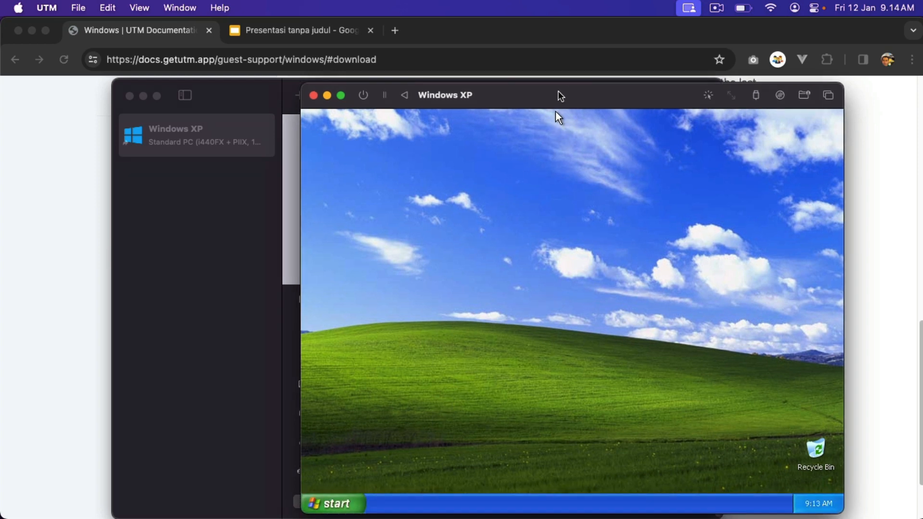
pyautogui.click(332, 502)
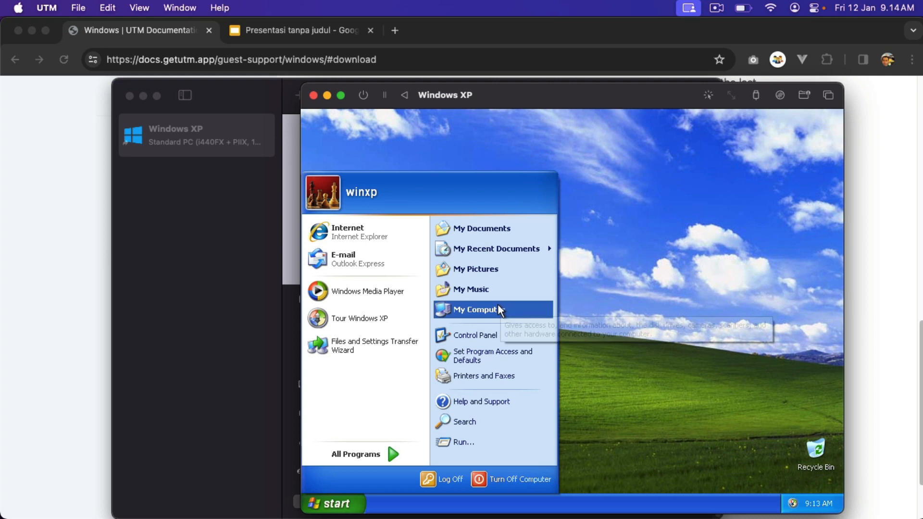
pyautogui.click(546, 309)
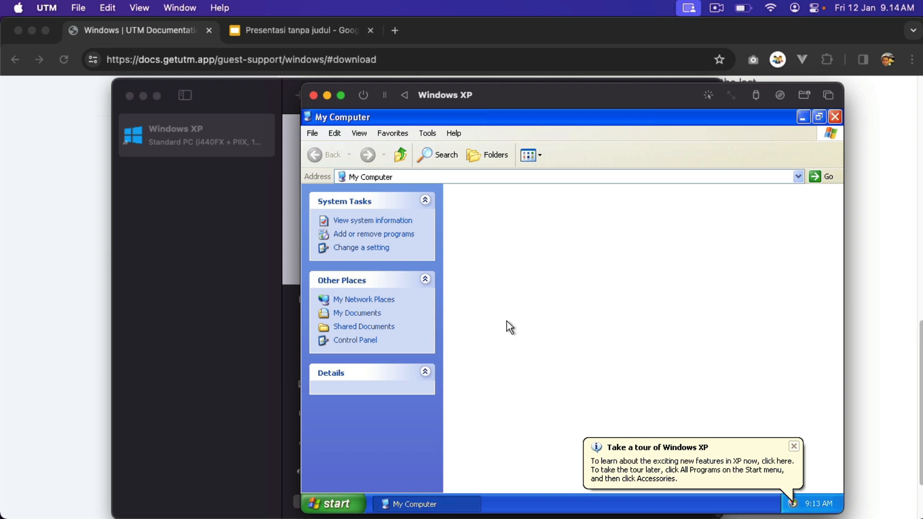
pyautogui.click(497, 157)
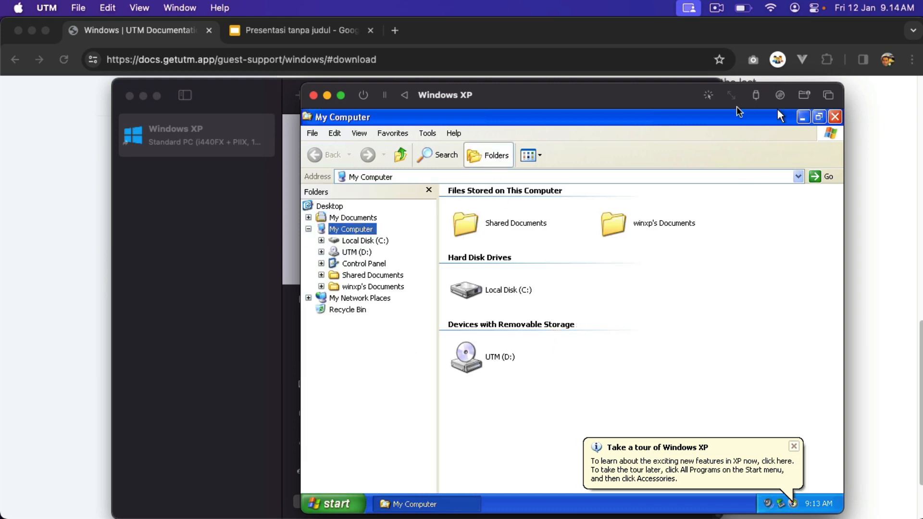
pyautogui.click(358, 253)
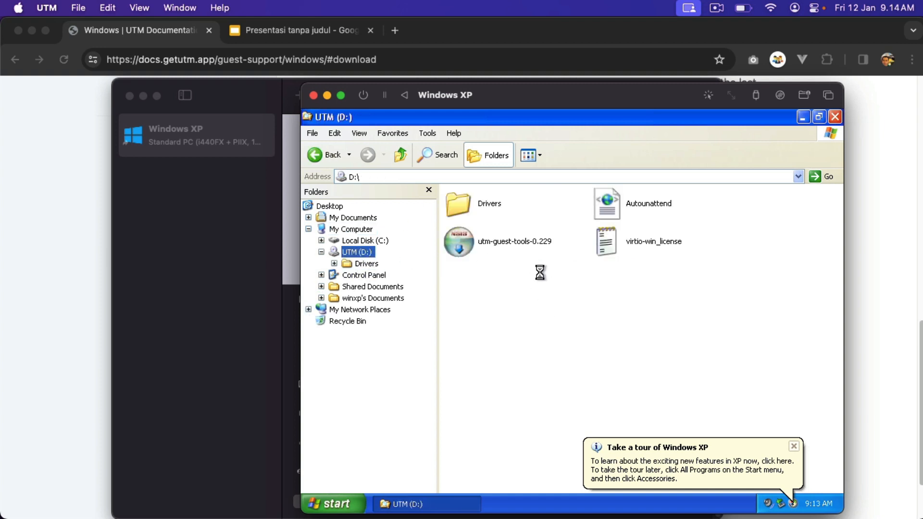
# - Run utm-guest-tools-0.229 from the UTM (D:) drive, start the installation, and cancel the duplicate installer
pyautogui.doubleClick(526, 240)
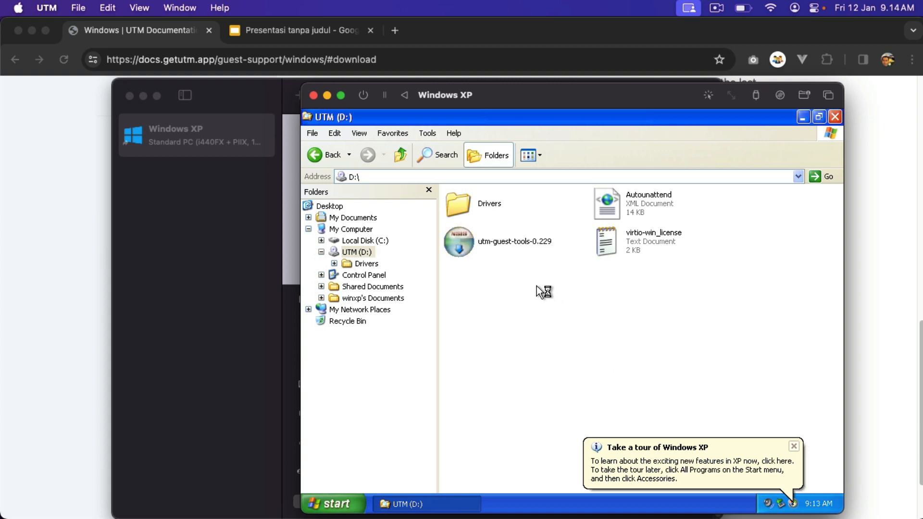
pyautogui.doubleClick(533, 244)
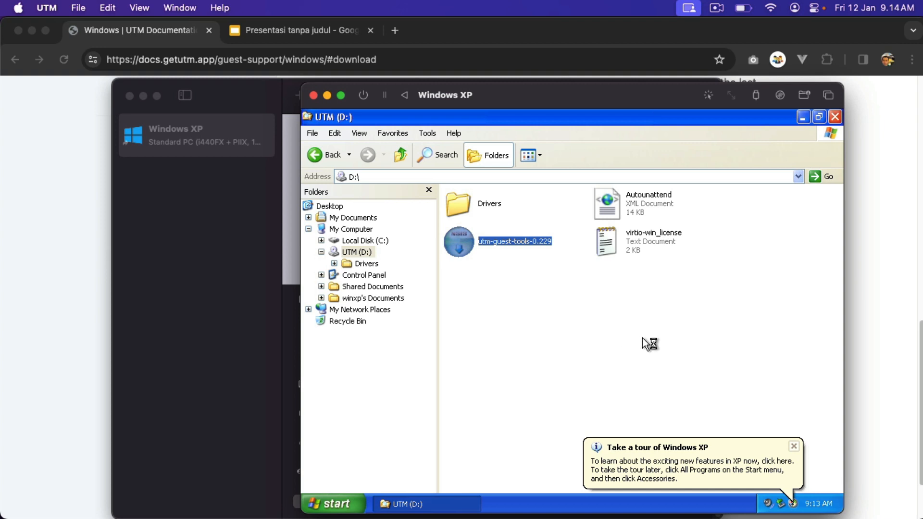
pyautogui.click(795, 443)
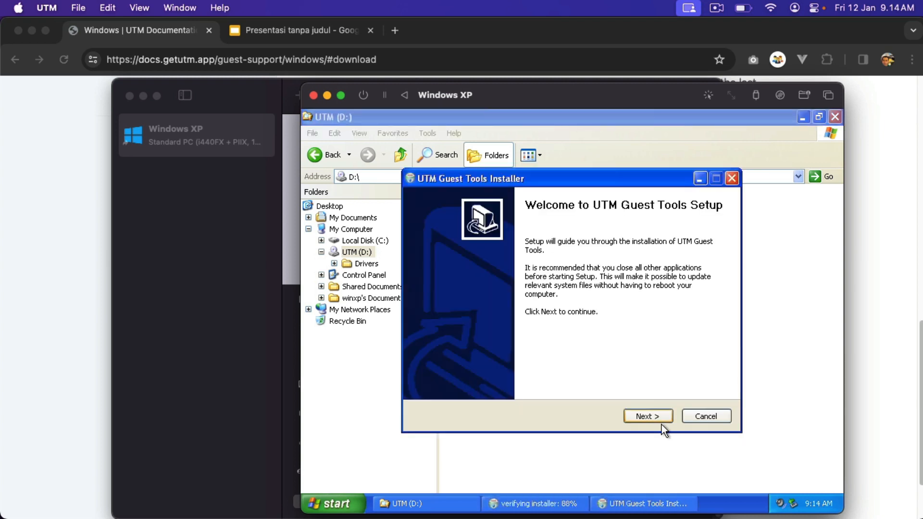
pyautogui.click(656, 417)
pyautogui.click(656, 417)
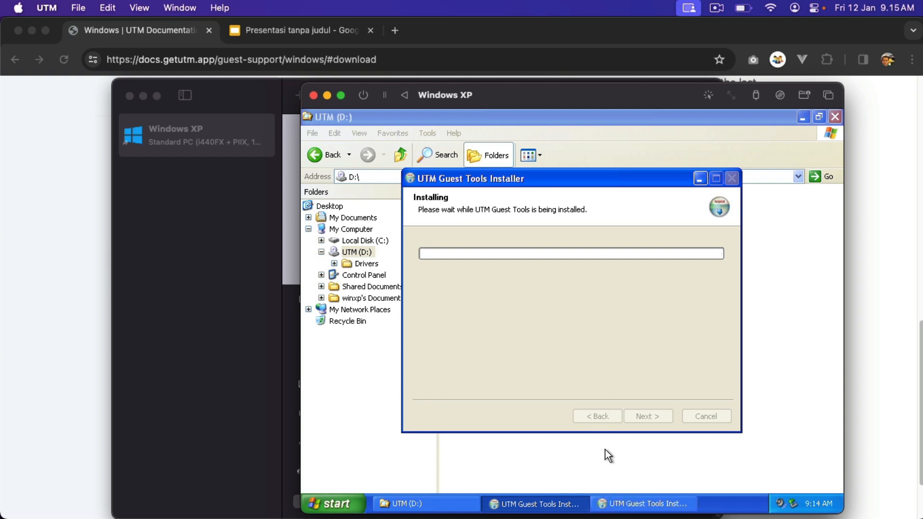
pyautogui.click(612, 505)
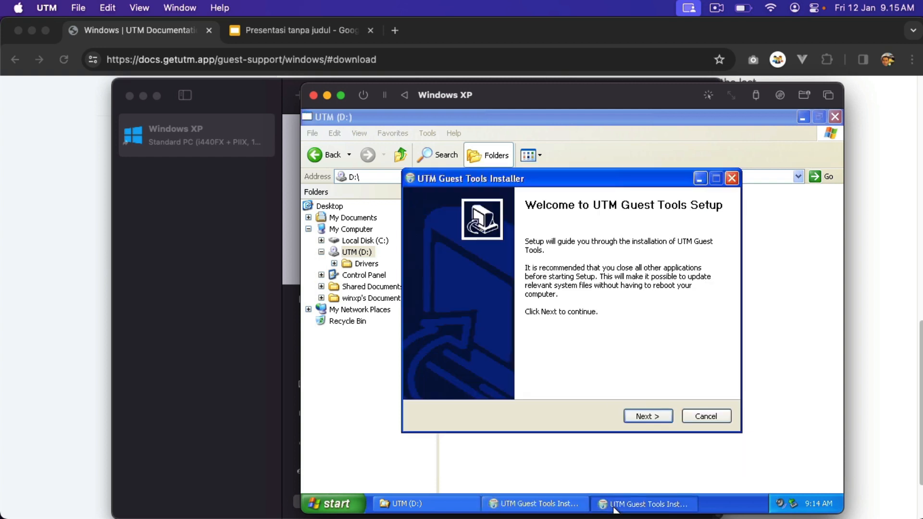
pyautogui.click(707, 416)
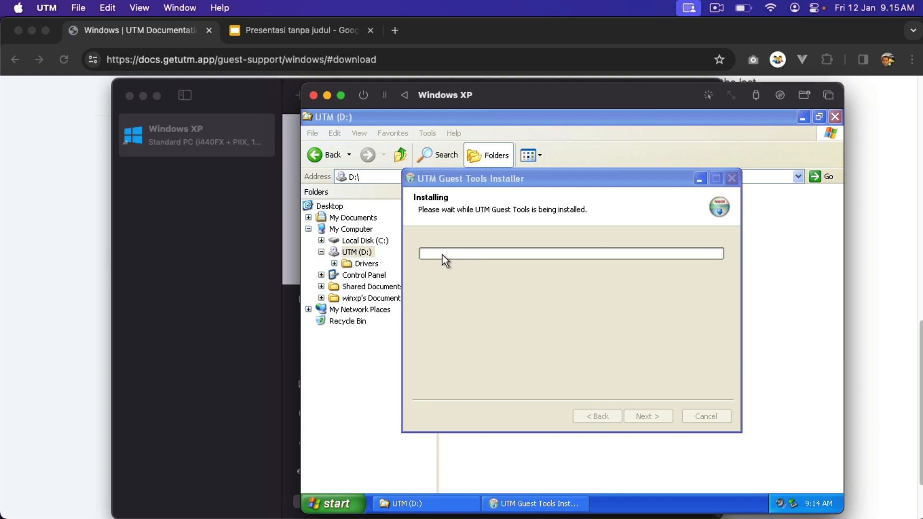
pyautogui.click(716, 8)
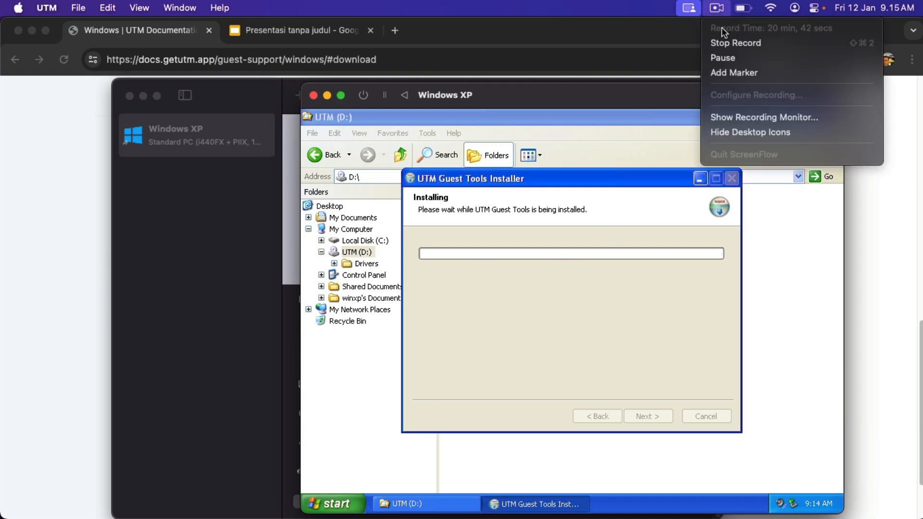
pyautogui.click(725, 71)
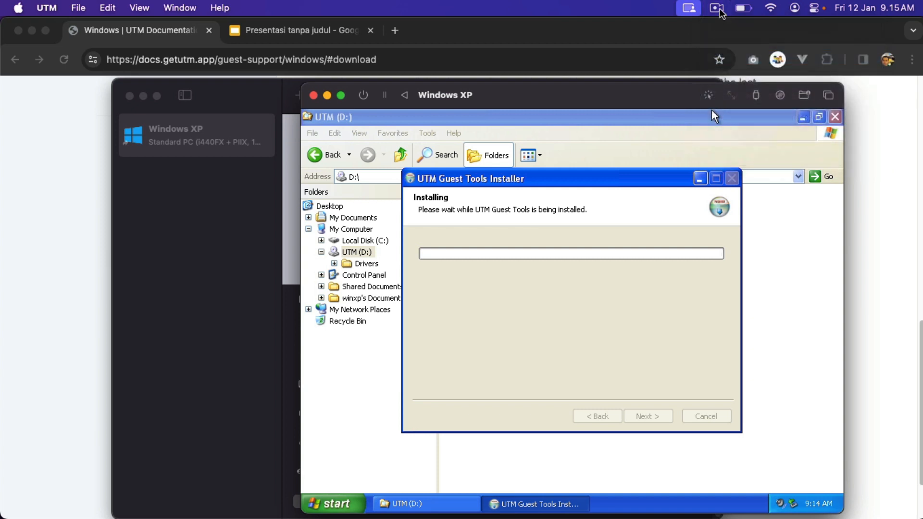
pyautogui.click(716, 8)
pyautogui.click(720, 58)
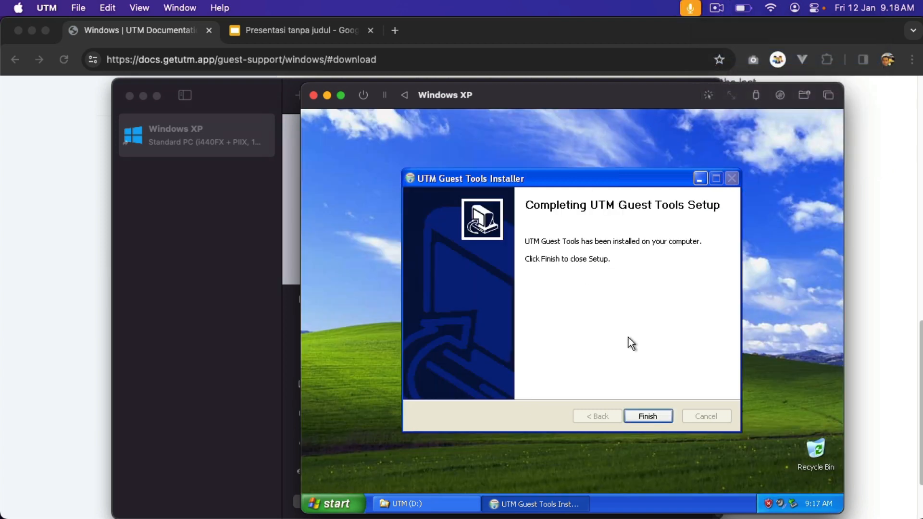
# - Finish the UTM Guest Tools setup and return to the Windows XP desktop
pyautogui.click(647, 415)
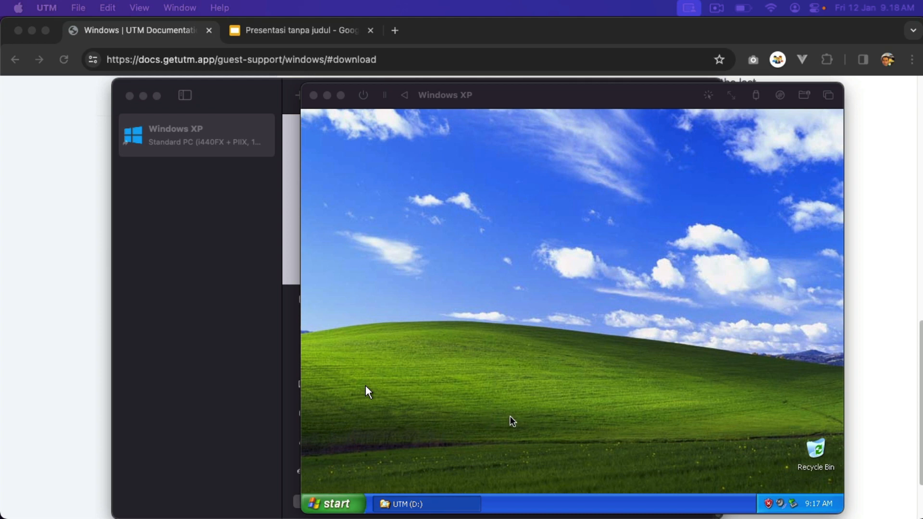
pyautogui.click(366, 386)
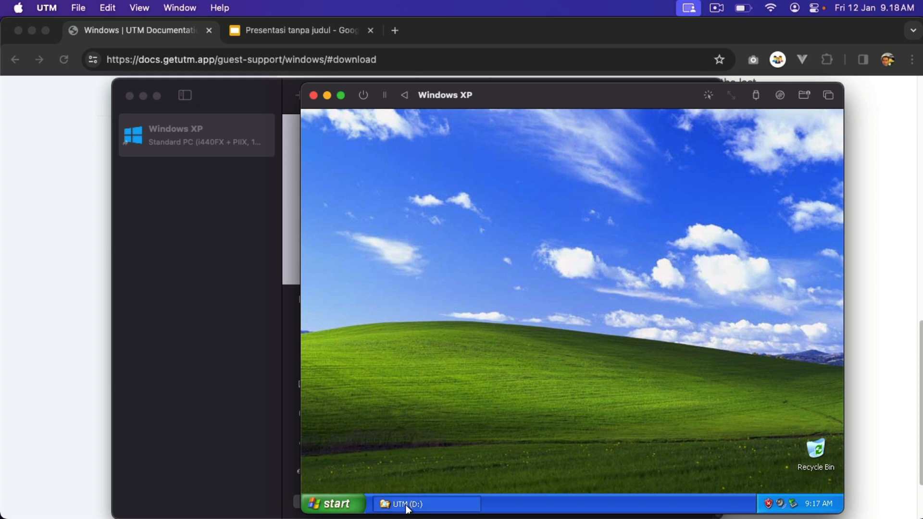
pyautogui.click(717, 8)
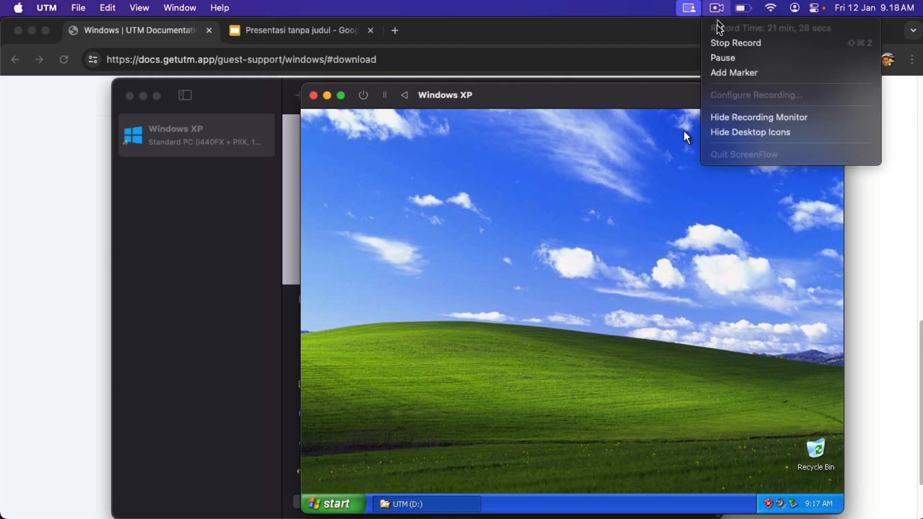